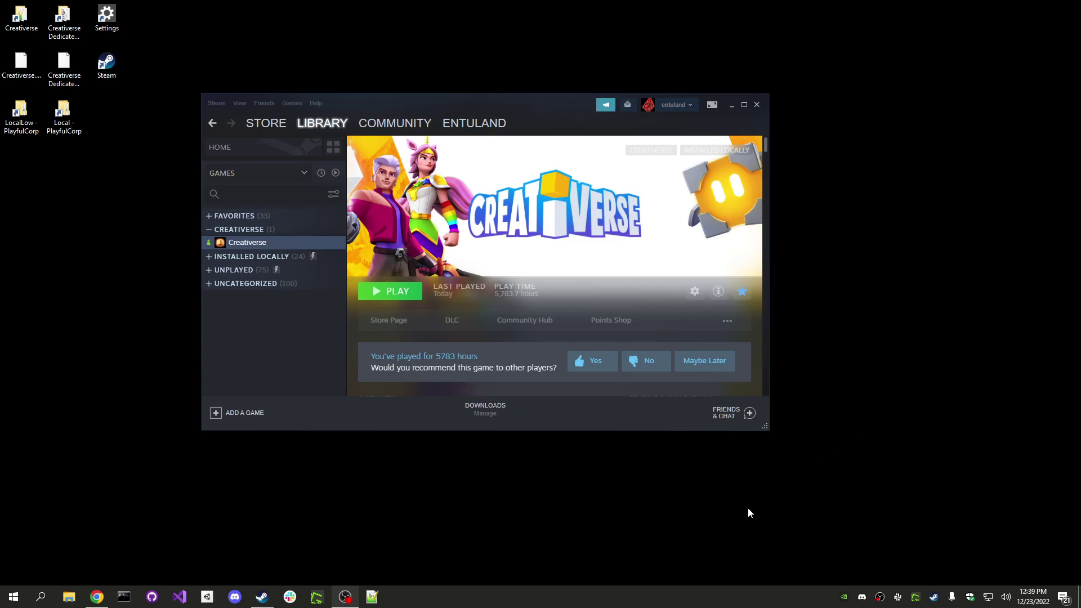
- Launch Creativerse from the Steam library to reach its title screen
{"action": "left_click", "coordinate": [408, 298]}
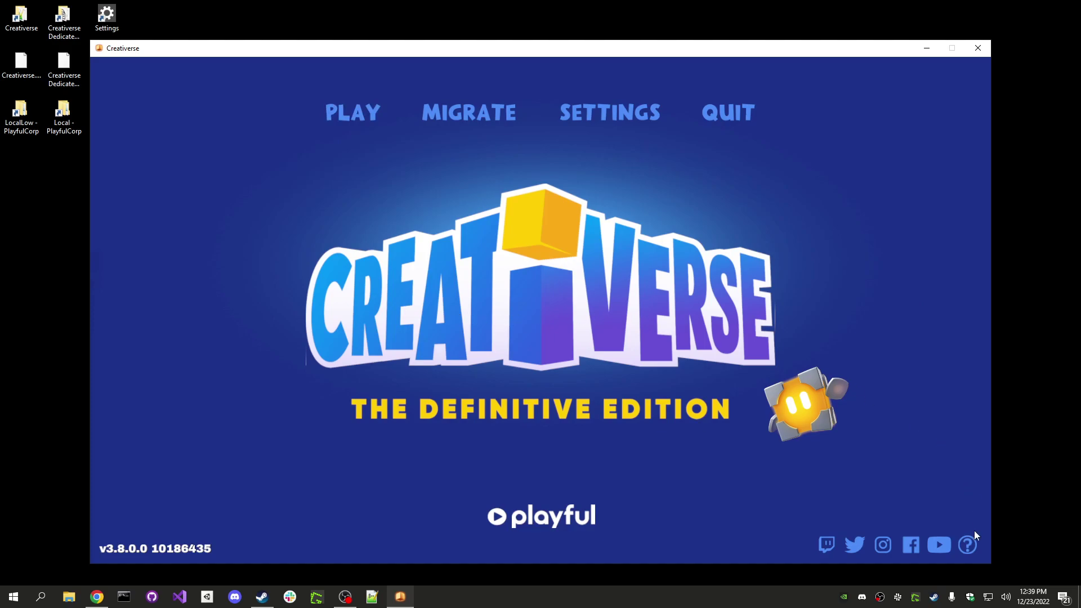
- Bring up the Creativerse Help page in Chrome from the title screen, then reposition and enlarge the window
{"action": "left_click", "coordinate": [969, 548]}
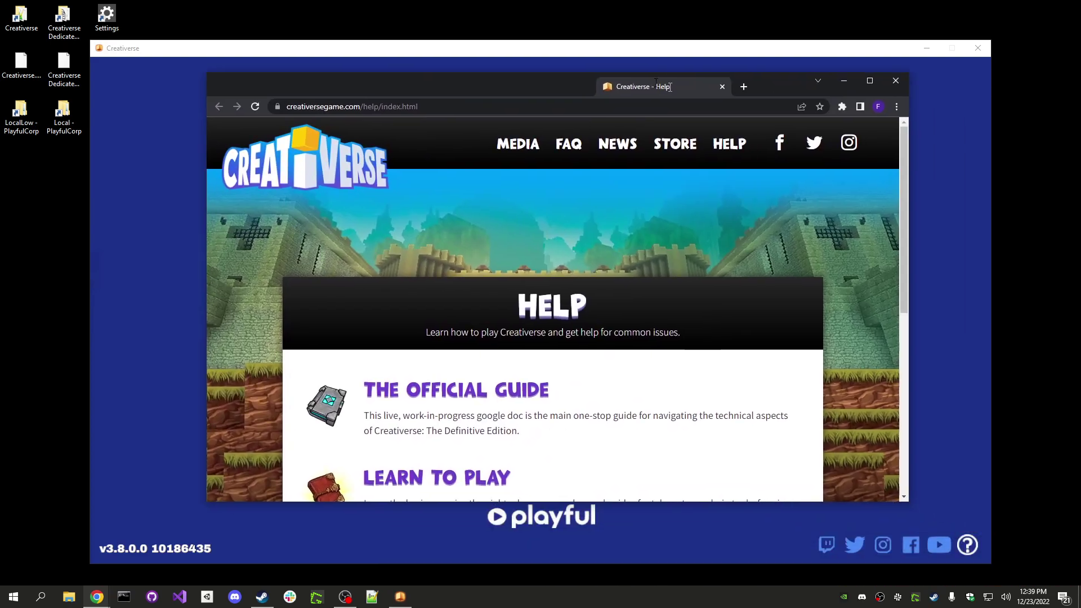
{"action": "left_click_drag", "start_coordinate": [667, 88], "coordinate": [593, 63]}
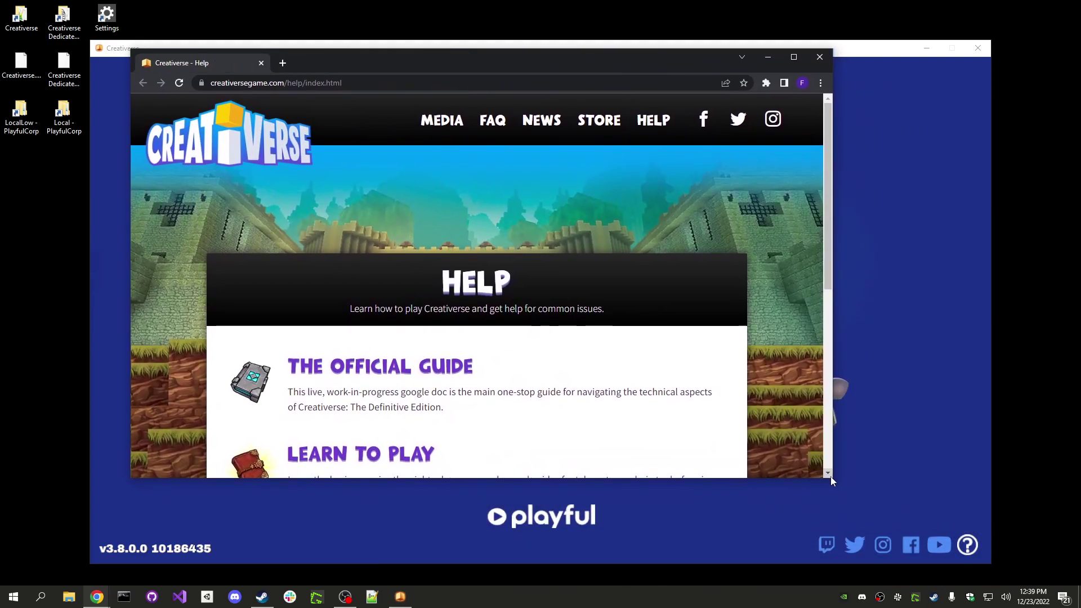
{"action": "left_click_drag", "start_coordinate": [831, 477], "coordinate": [908, 560]}
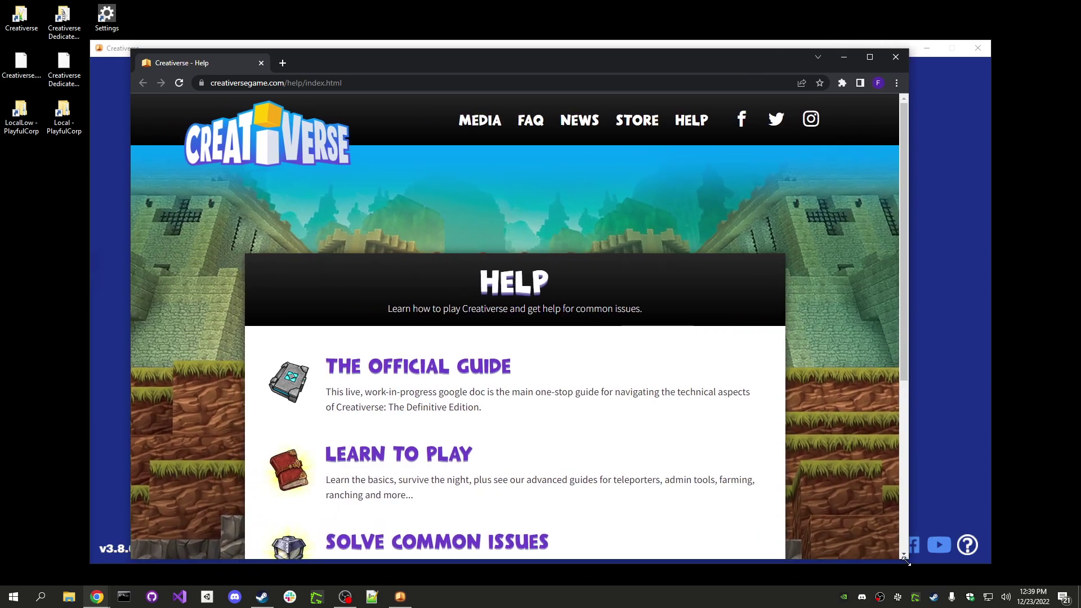
- Open The Official Guide and jump to Creativerse Networking Setups, showing the Server launched by the Client diagram
{"action": "left_click", "coordinate": [448, 372]}
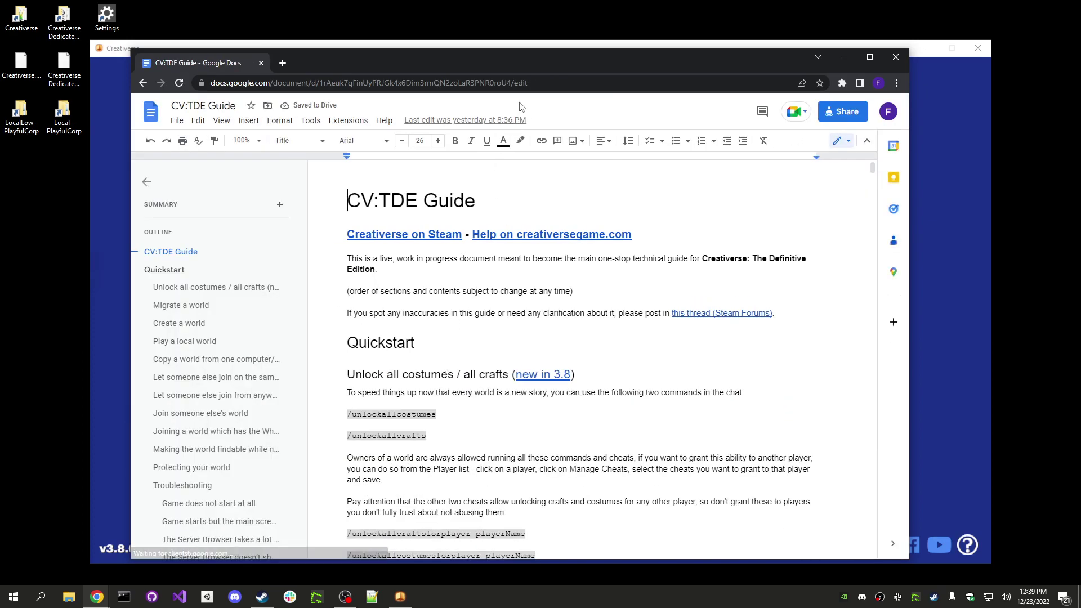
{"action": "left_click_drag", "start_coordinate": [546, 62], "coordinate": [559, 40]}
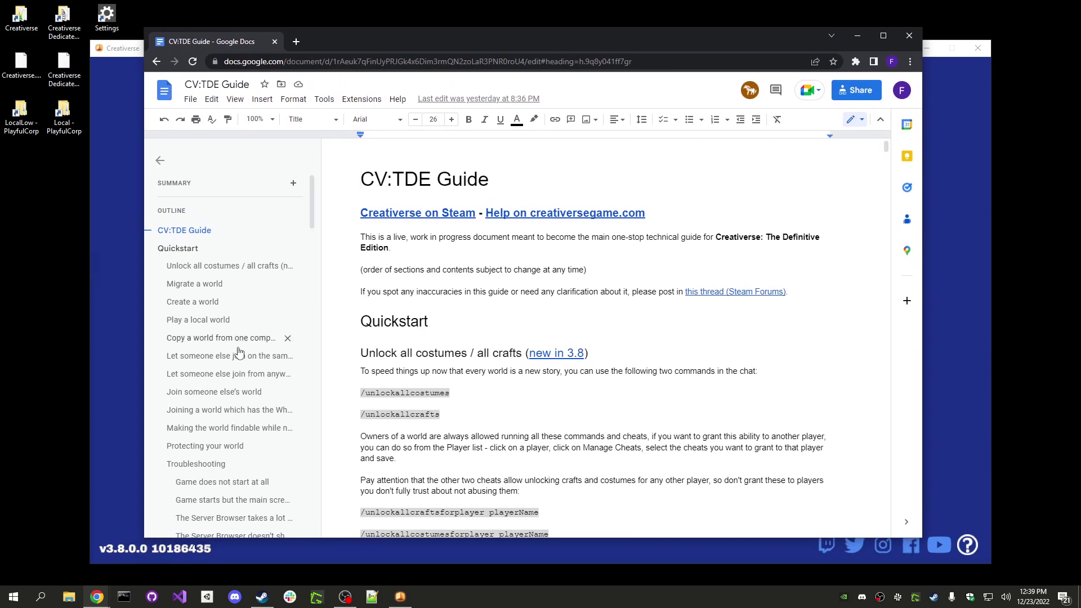
{"action": "scroll", "coordinate": [231, 353], "scroll_direction": "down", "scroll_amount": 15}
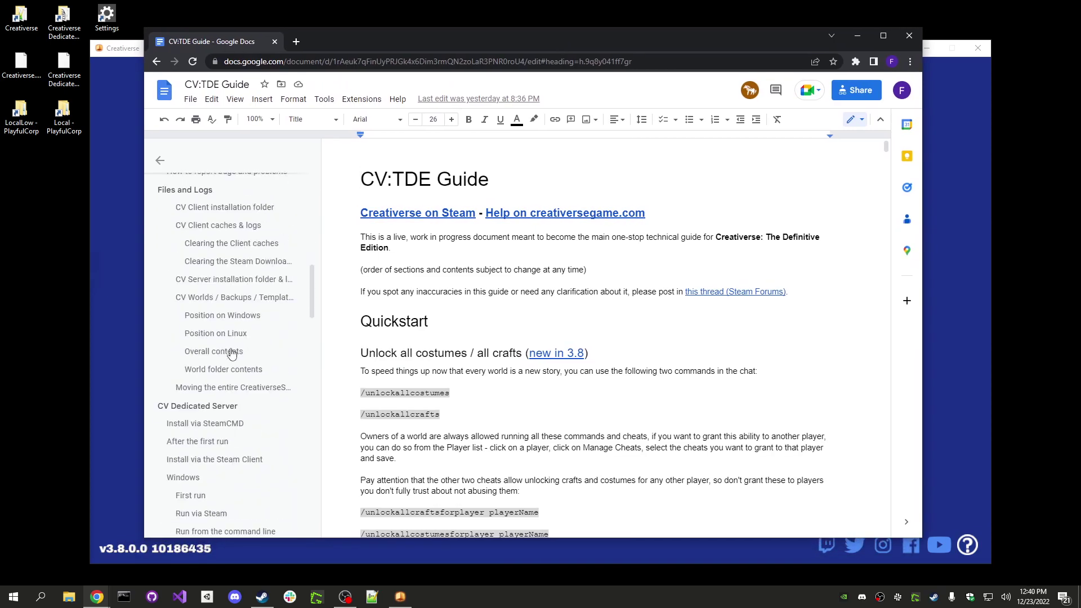
{"action": "scroll", "coordinate": [231, 353], "scroll_direction": "down", "scroll_amount": 15}
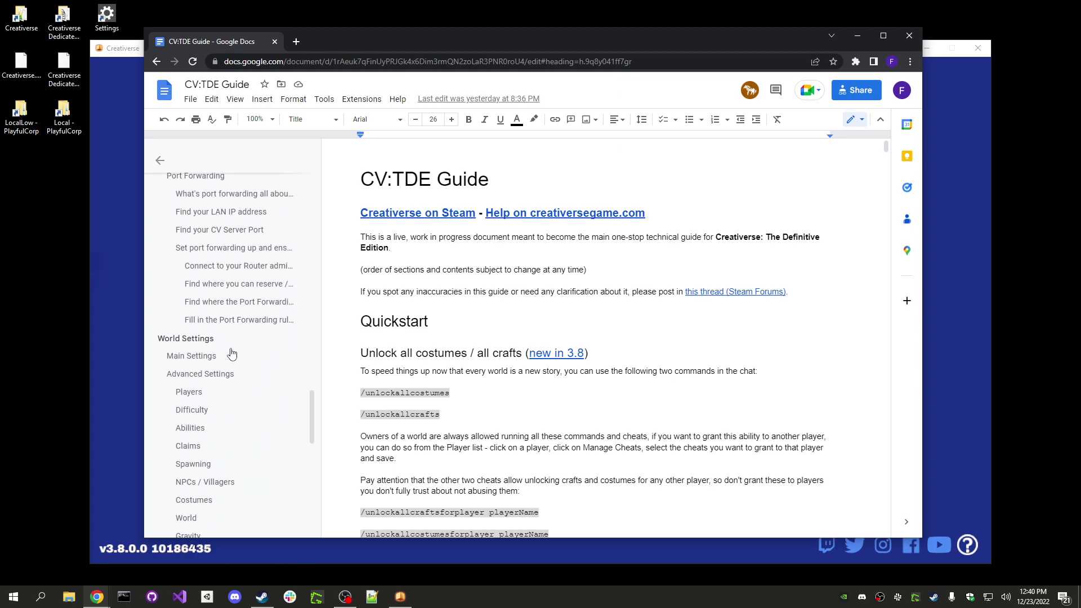
{"action": "scroll", "coordinate": [231, 353], "scroll_direction": "down", "scroll_amount": 3}
{"action": "scroll", "coordinate": [231, 353], "scroll_direction": "up", "scroll_amount": 11}
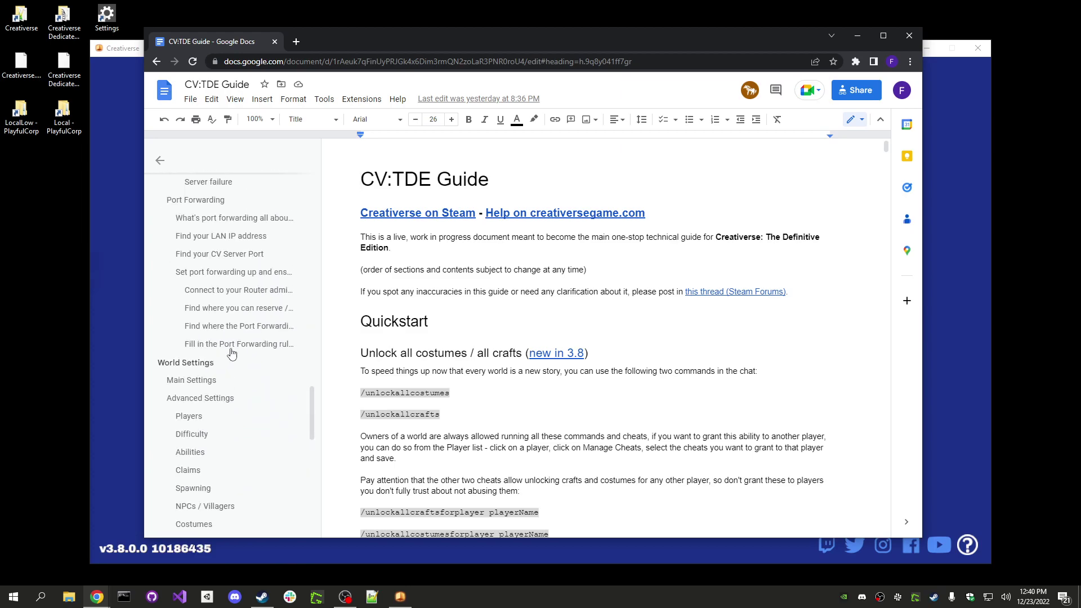
{"action": "scroll", "coordinate": [231, 353], "scroll_direction": "up", "scroll_amount": 3}
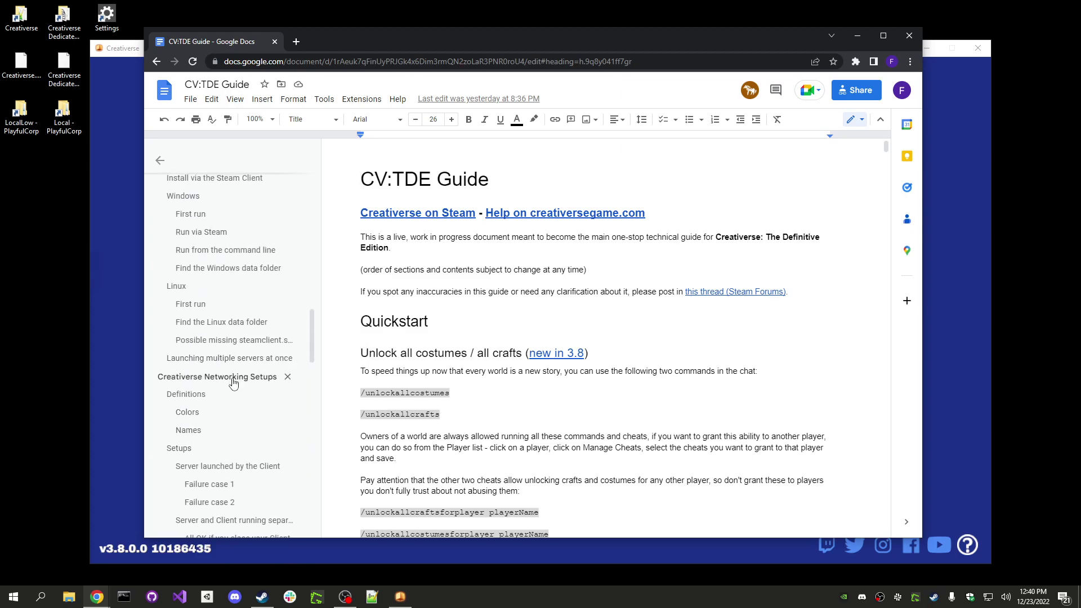
{"action": "left_click", "coordinate": [261, 376]}
{"action": "scroll", "coordinate": [513, 327], "scroll_direction": "down", "scroll_amount": 10}
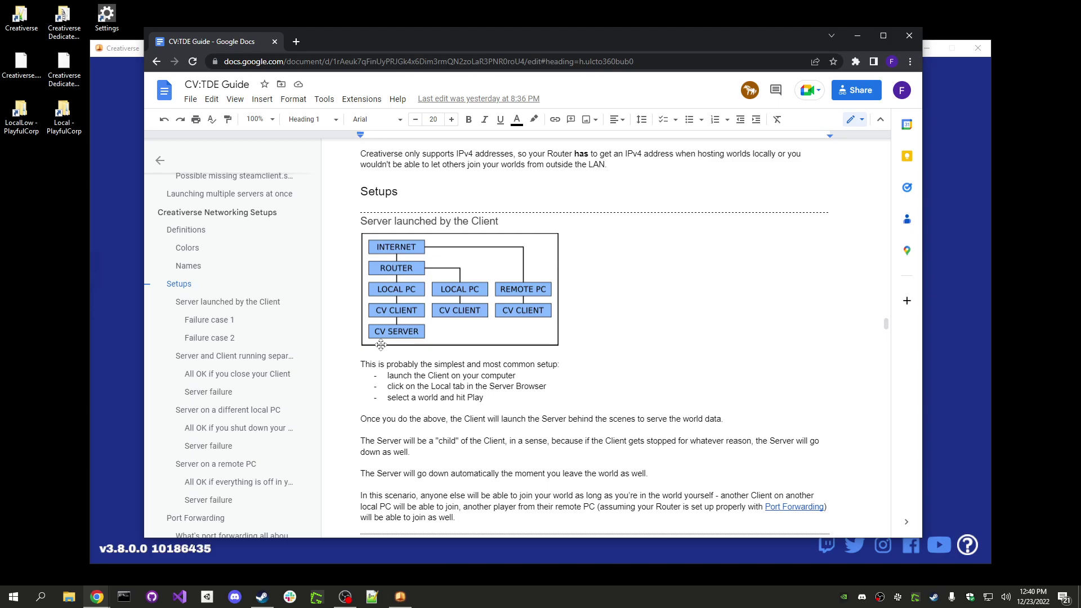
- Minimise the guide, start test-world from the LOCAL worlds list, and bring up its world menu in-game
{"action": "key", "text": "super+Down"}
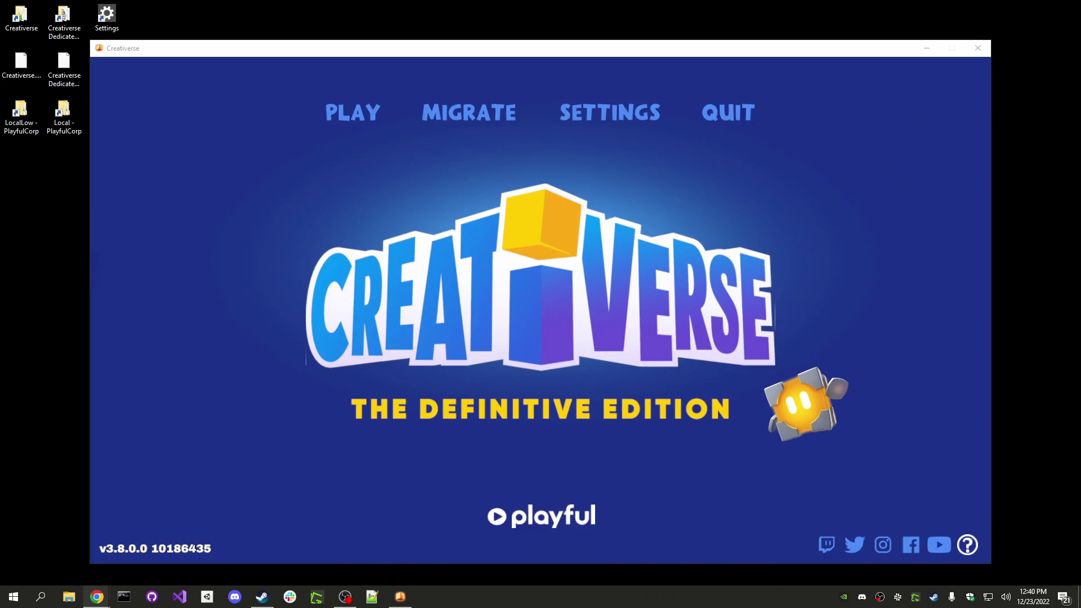
{"action": "left_click", "coordinate": [349, 118]}
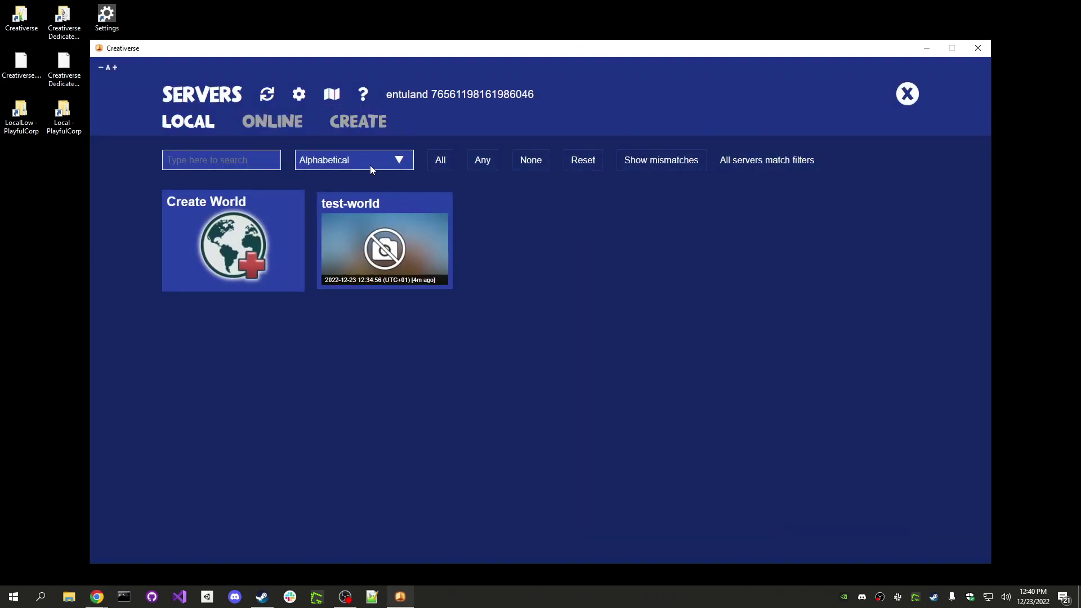
{"action": "left_click", "coordinate": [365, 123]}
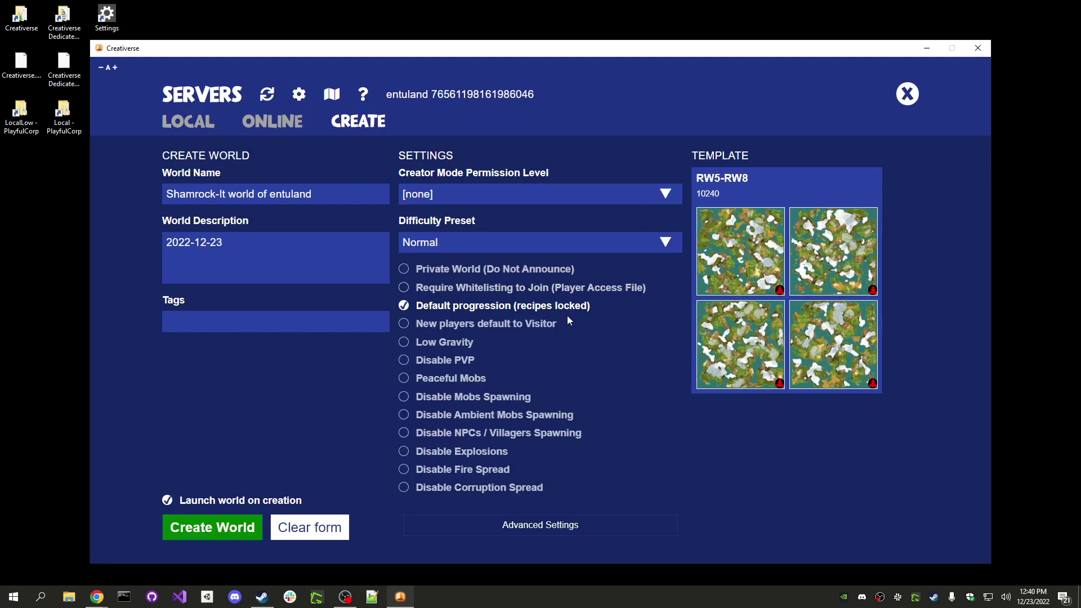
{"action": "left_click", "coordinate": [197, 124]}
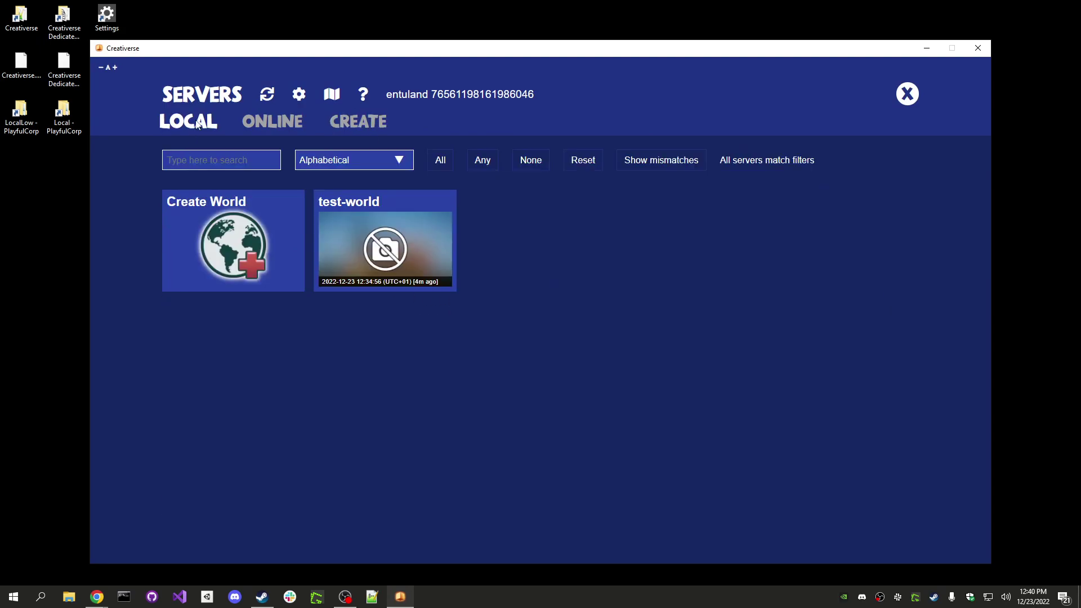
{"action": "left_click", "coordinate": [376, 242]}
{"action": "left_click", "coordinate": [681, 499]}
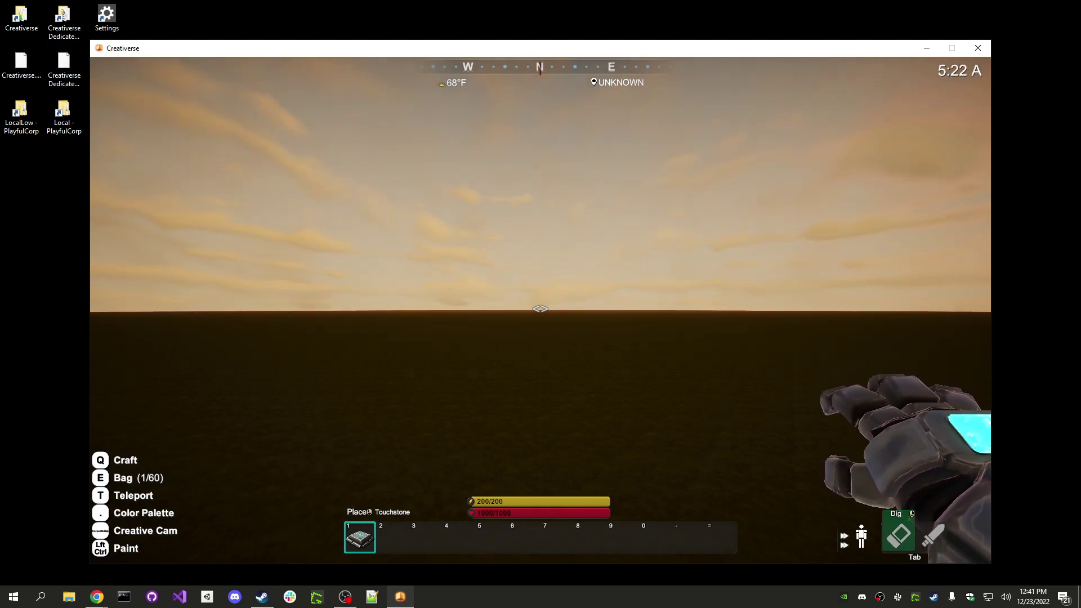
{"action": "mouse_move", "coordinate": [541, 304]}
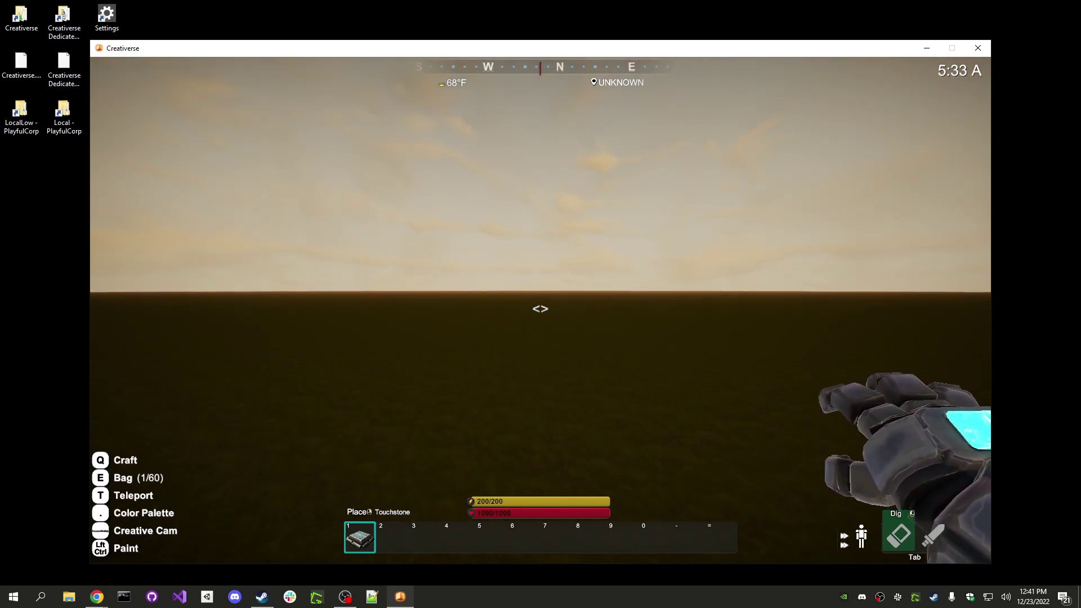
{"action": "key", "text": "Escape"}
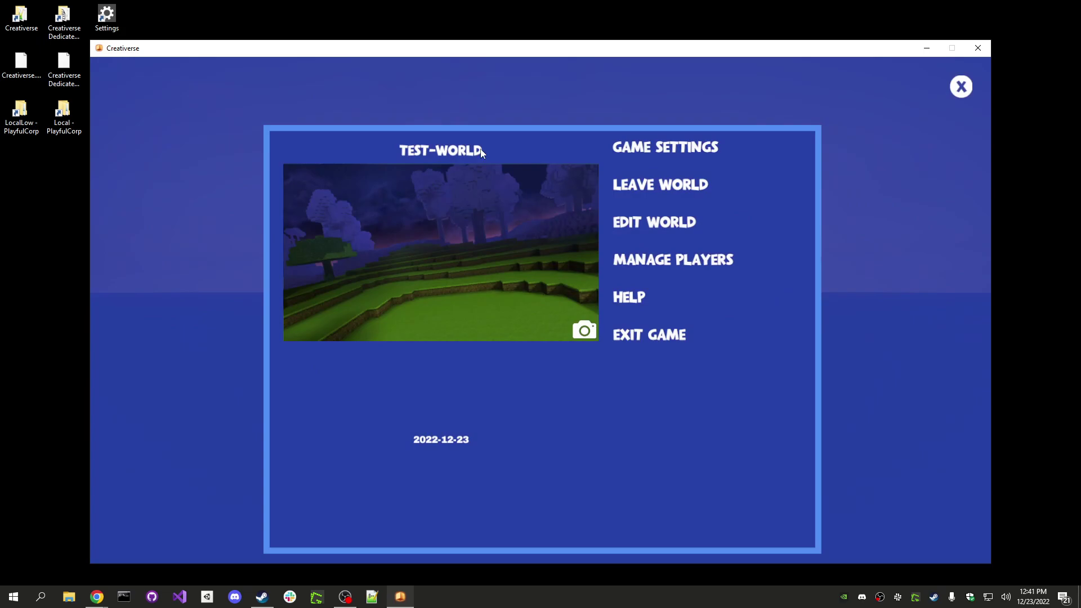
- Open Steam's View > Servers browser and refresh the LAN list to find test-world (Survival, 1/100)
{"action": "left_click", "coordinate": [262, 597]}
{"action": "mouse_move", "coordinate": [346, 133]}
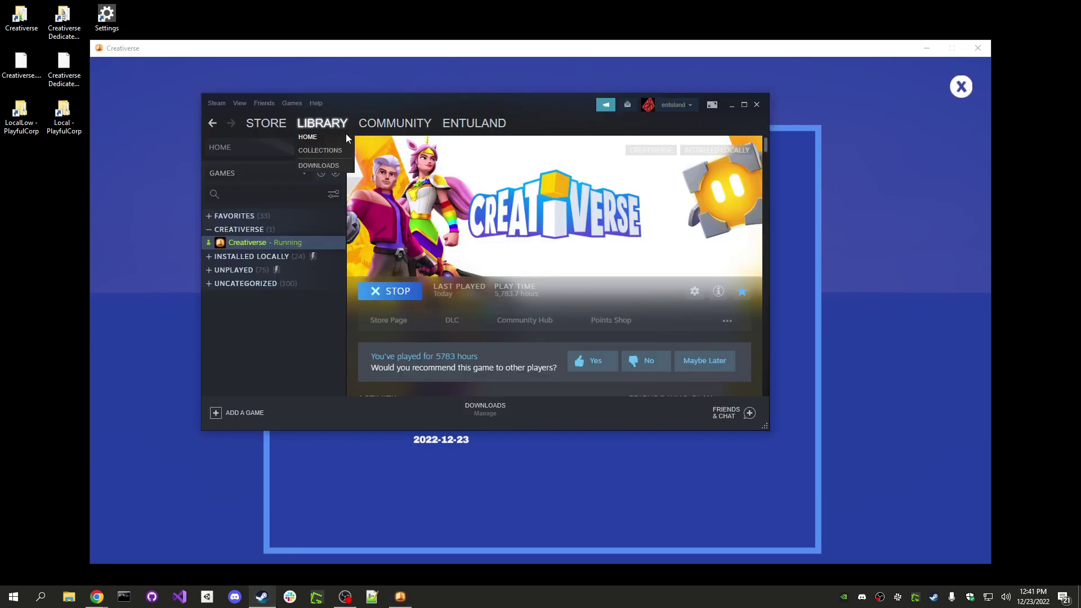
{"action": "left_click", "coordinate": [223, 103]}
{"action": "mouse_move", "coordinate": [236, 103]}
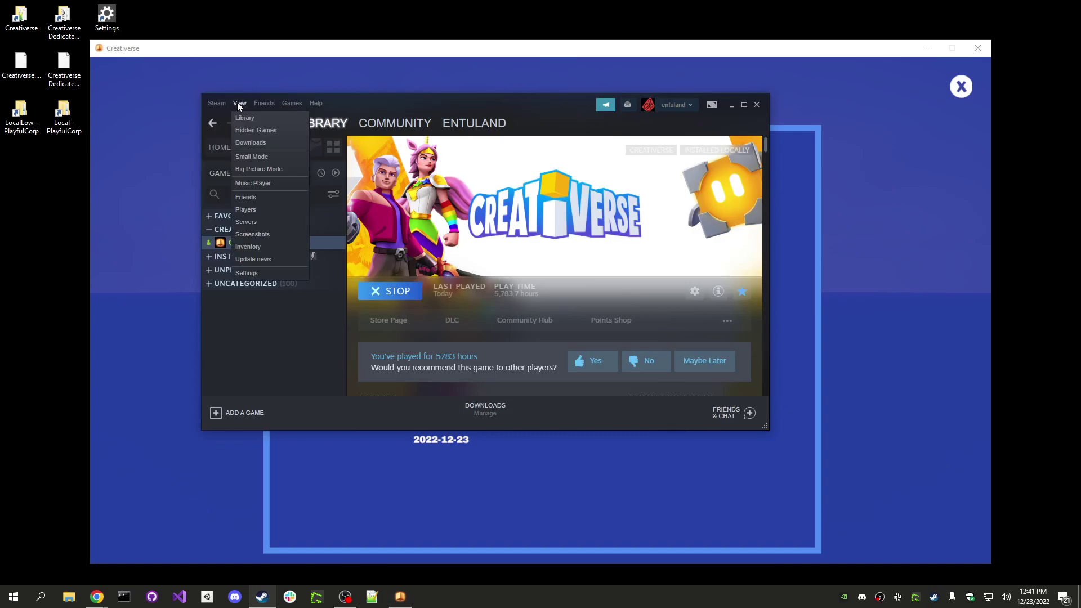
{"action": "left_click", "coordinate": [255, 221]}
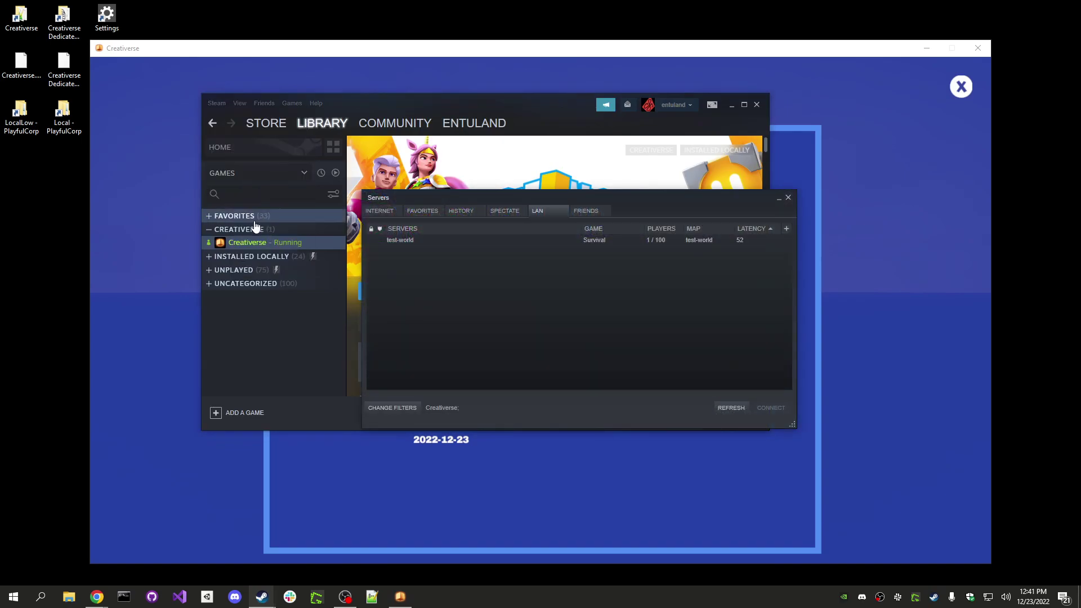
{"action": "left_click", "coordinate": [731, 408]}
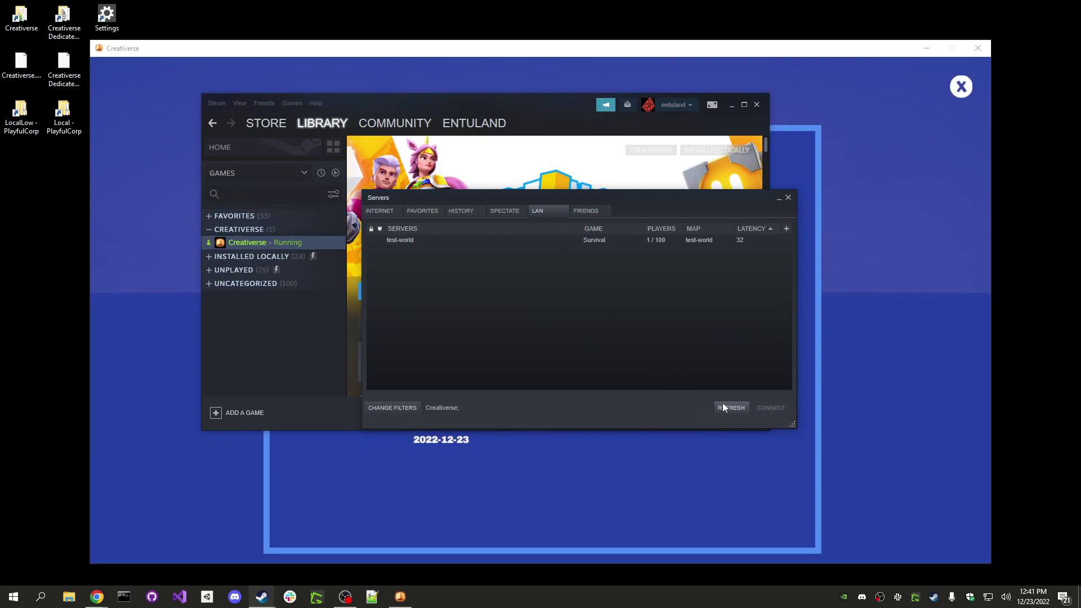
{"action": "left_click", "coordinate": [401, 241]}
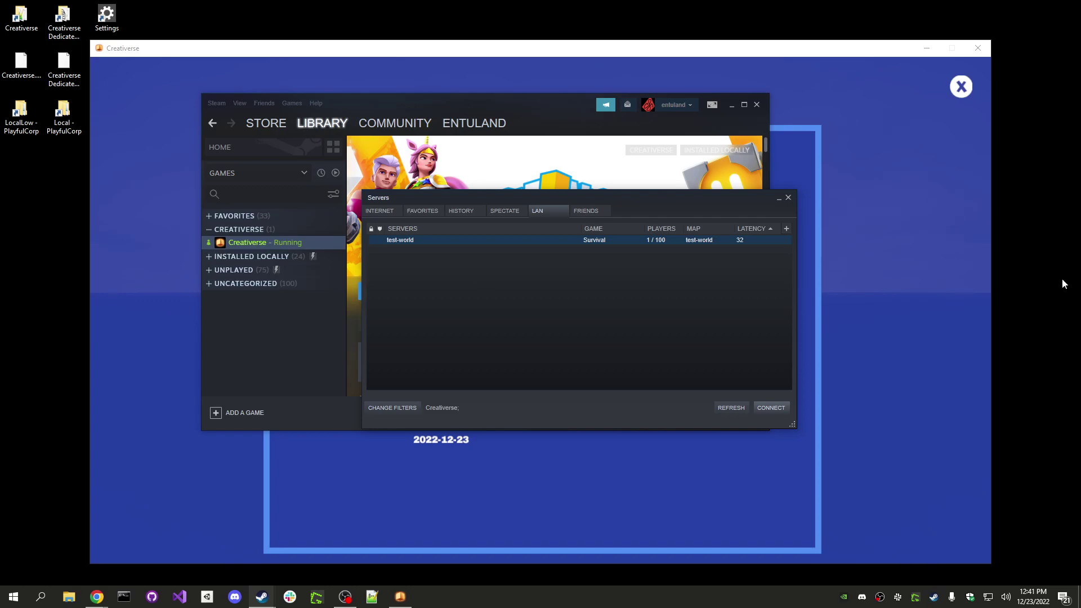
- Bring the CV:TDE Guide forward to screen centre, then move it back out of the way
{"action": "key", "text": "alt+Tab"}
{"action": "left_click_drag", "start_coordinate": [1070, 67], "coordinate": [714, 43]}
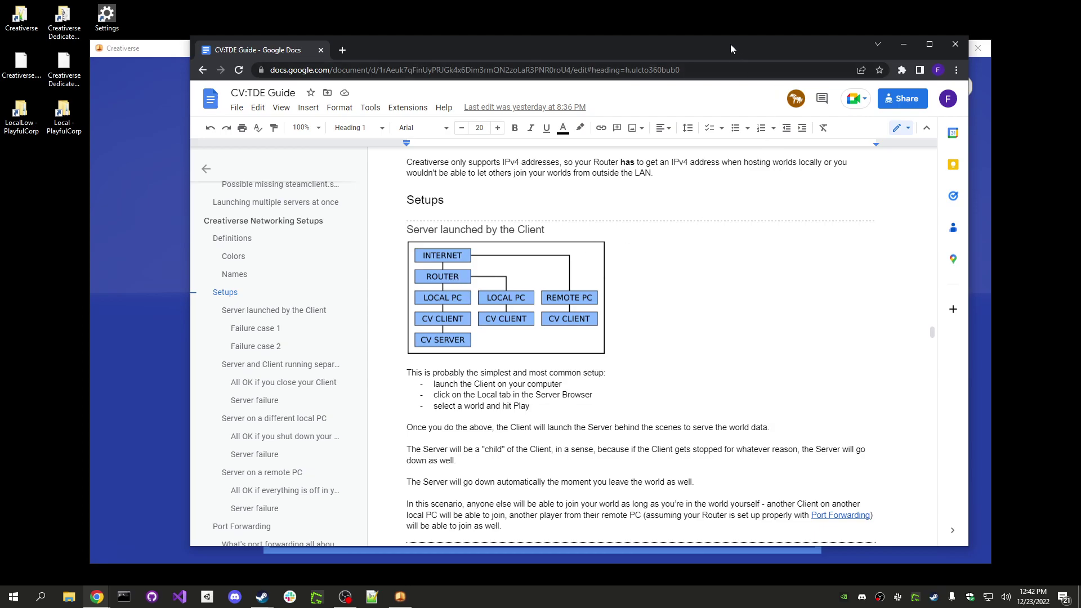
{"action": "left_click_drag", "start_coordinate": [730, 43], "coordinate": [1080, 73]}
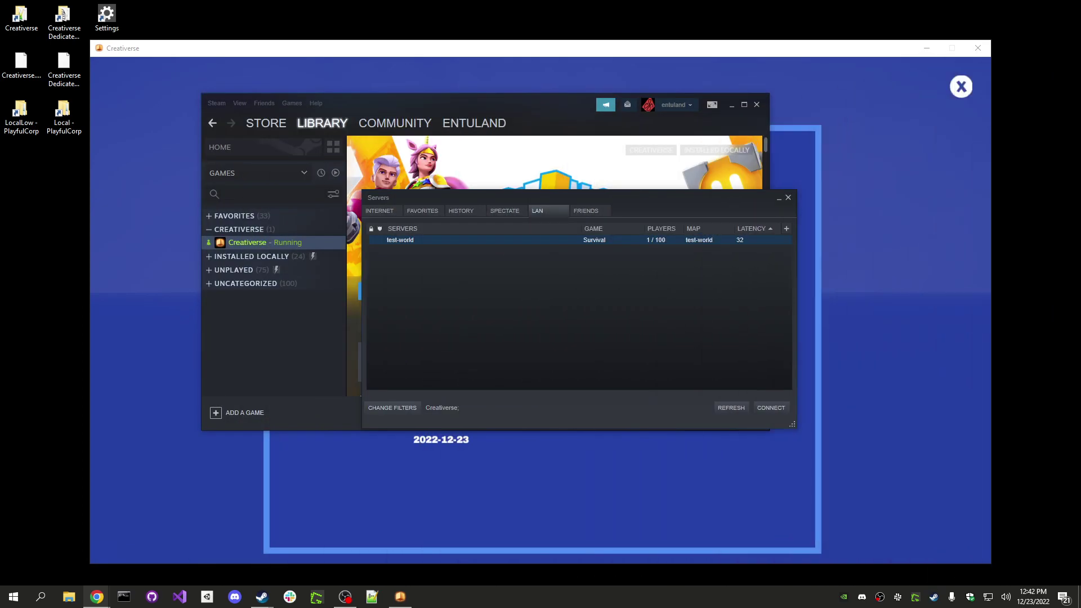
- List the 44 Internet servers in an enlarged Servers window, sort them by name, then move it aside
{"action": "left_click", "coordinate": [387, 209]}
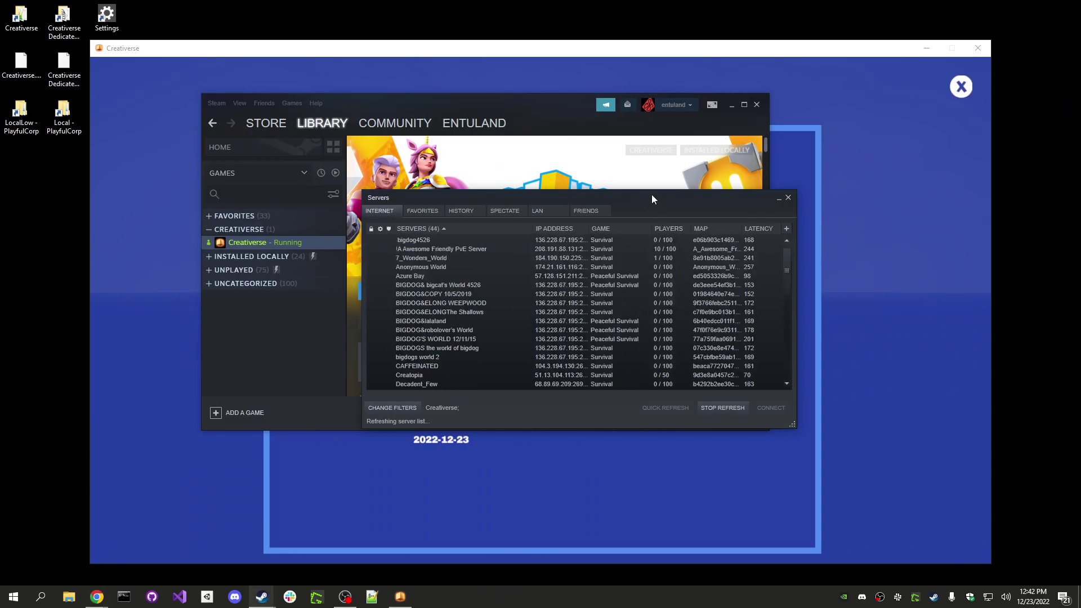
{"action": "left_click_drag", "start_coordinate": [652, 194], "coordinate": [541, 72]}
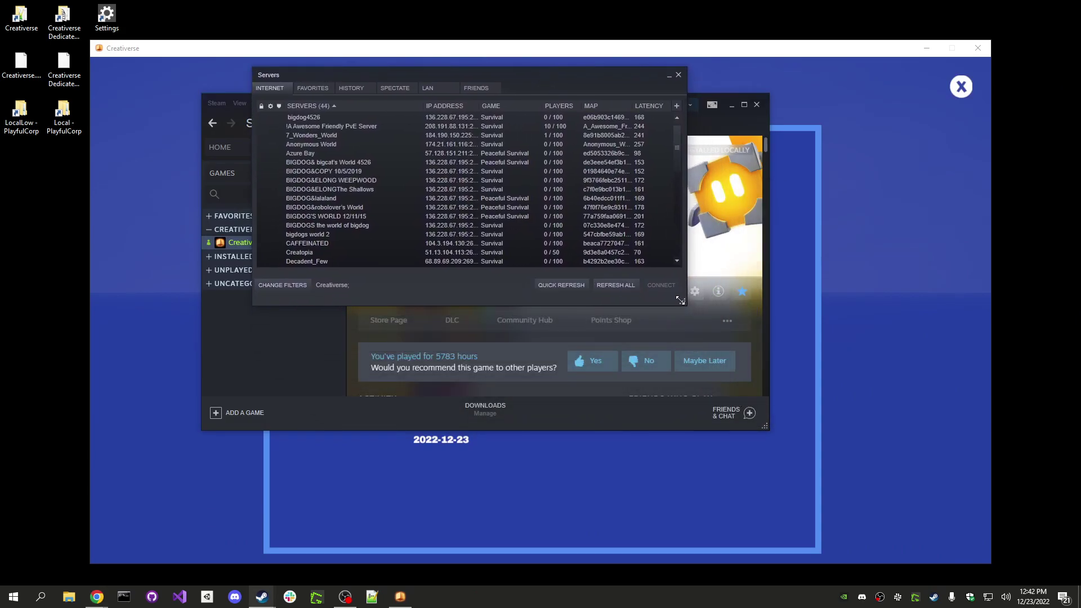
{"action": "left_click_drag", "start_coordinate": [681, 301], "coordinate": [918, 542]}
{"action": "scroll", "coordinate": [915, 285], "scroll_direction": "down", "scroll_amount": 1}
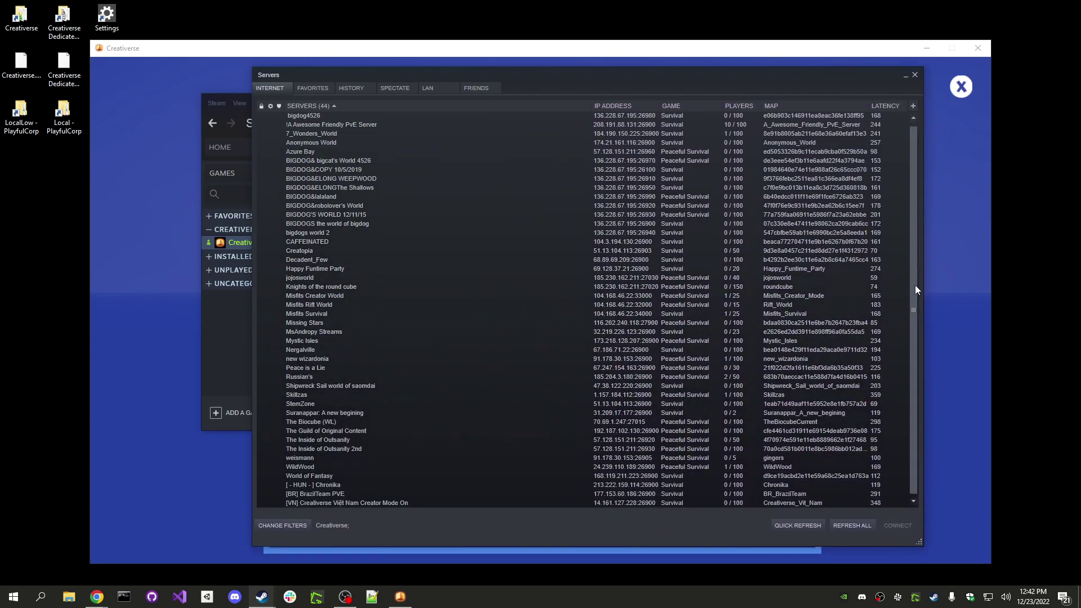
{"action": "left_click", "coordinate": [310, 105]}
{"action": "left_click", "coordinate": [305, 104]}
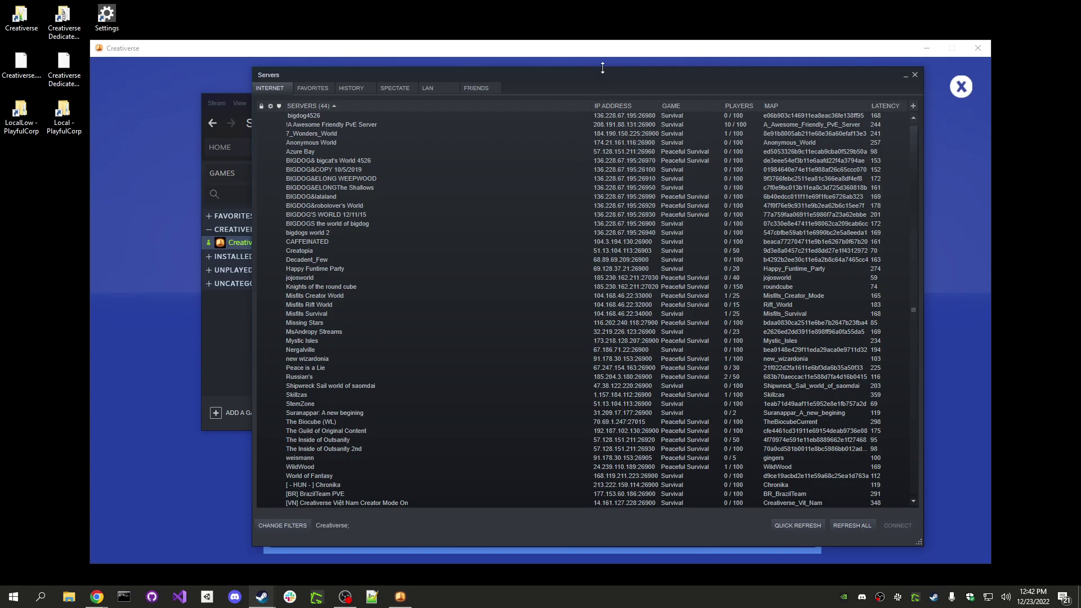
{"action": "mouse_move", "coordinate": [602, 69]}
{"action": "left_mouse_down"}
{"action": "mouse_move", "coordinate": [694, 67]}
{"action": "mouse_move", "coordinate": [595, 62]}
{"action": "left_mouse_up"}
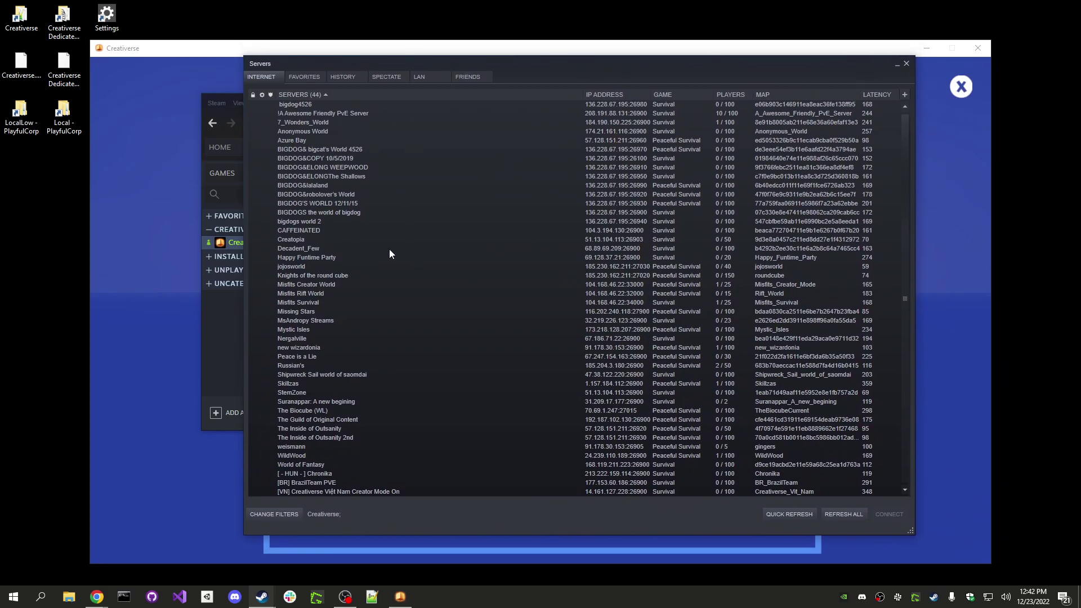
{"action": "left_click_drag", "start_coordinate": [831, 67], "coordinate": [1080, 85]}
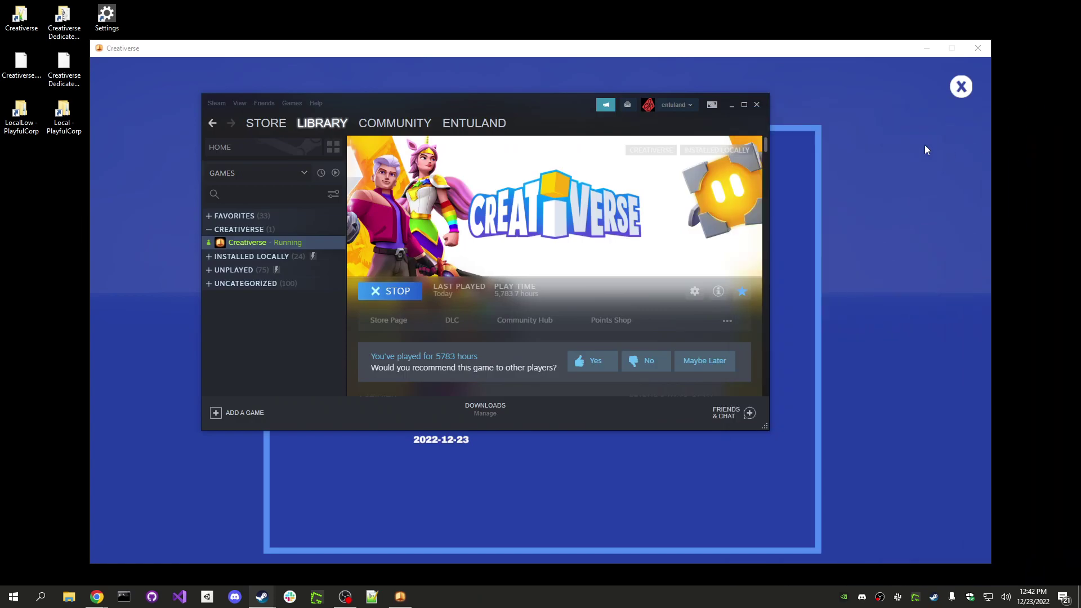
- Leave test-world from its pause menu, confirming Yes
{"action": "left_click", "coordinate": [732, 105]}
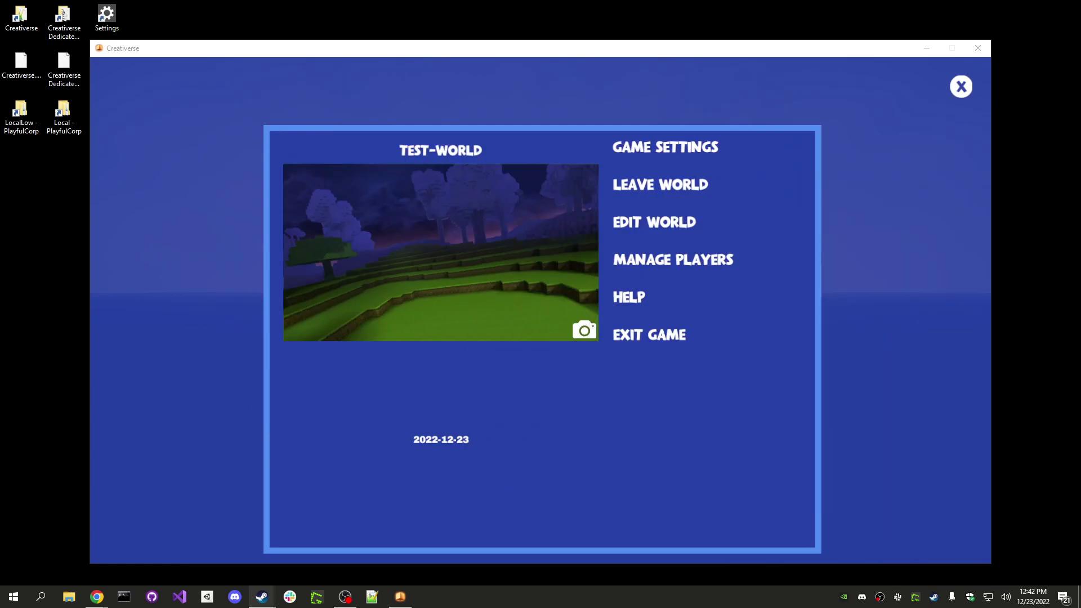
{"action": "left_click", "coordinate": [660, 186]}
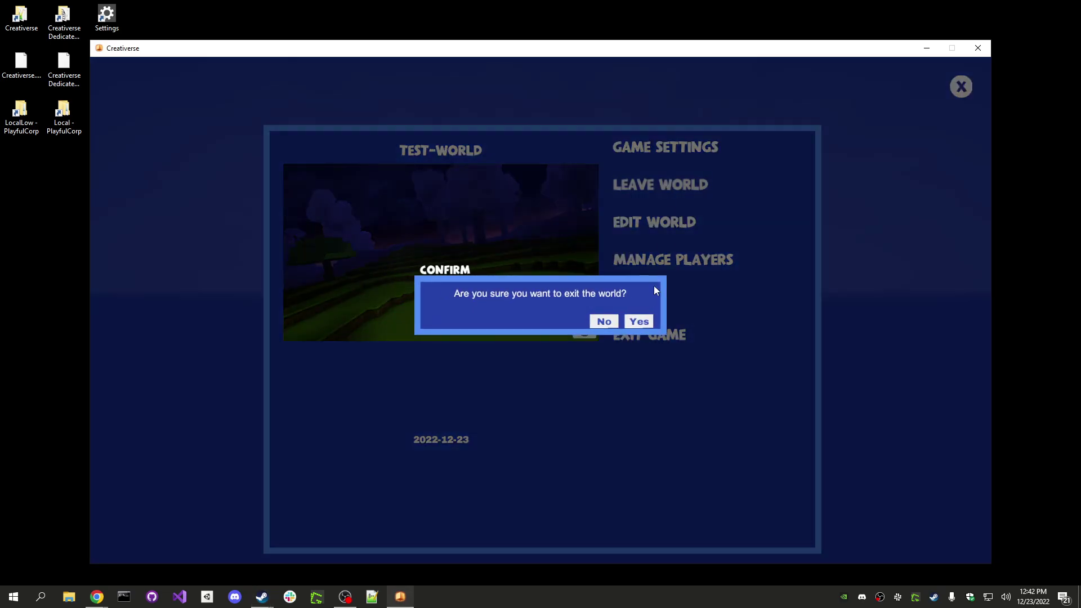
{"action": "left_click", "coordinate": [633, 321]}
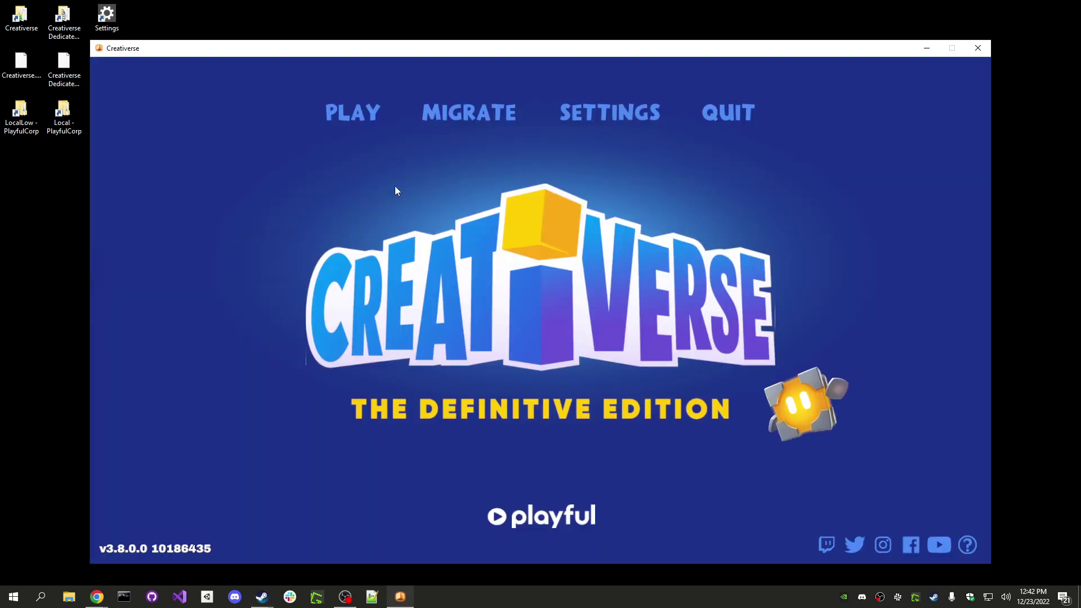
- Search the ONLINE > PUBLIC server list for 'test', which finds no matching servers
{"action": "left_click", "coordinate": [358, 117]}
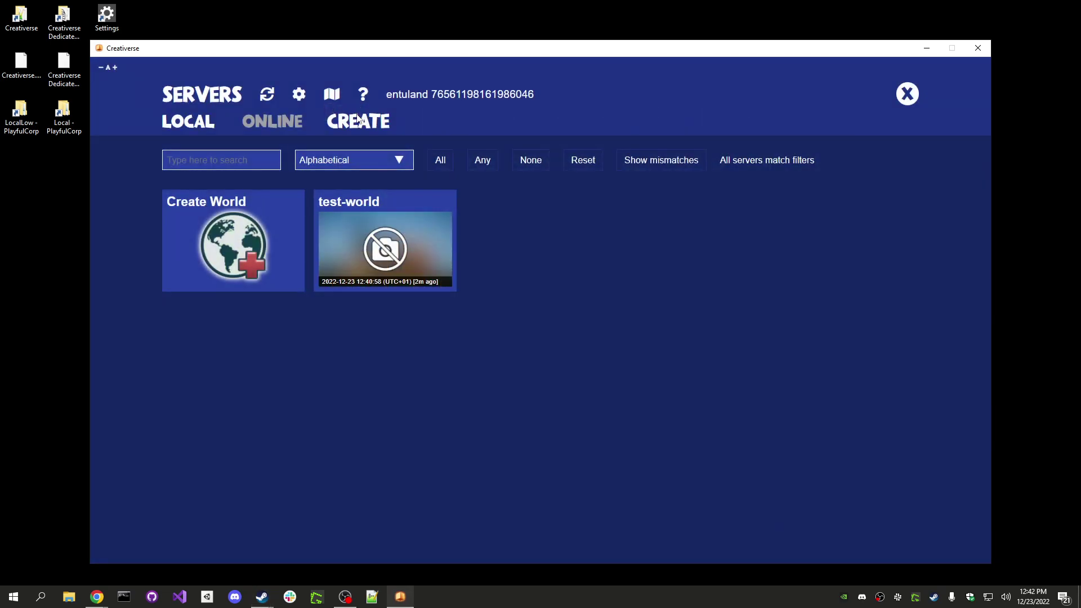
{"action": "left_click", "coordinate": [257, 125]}
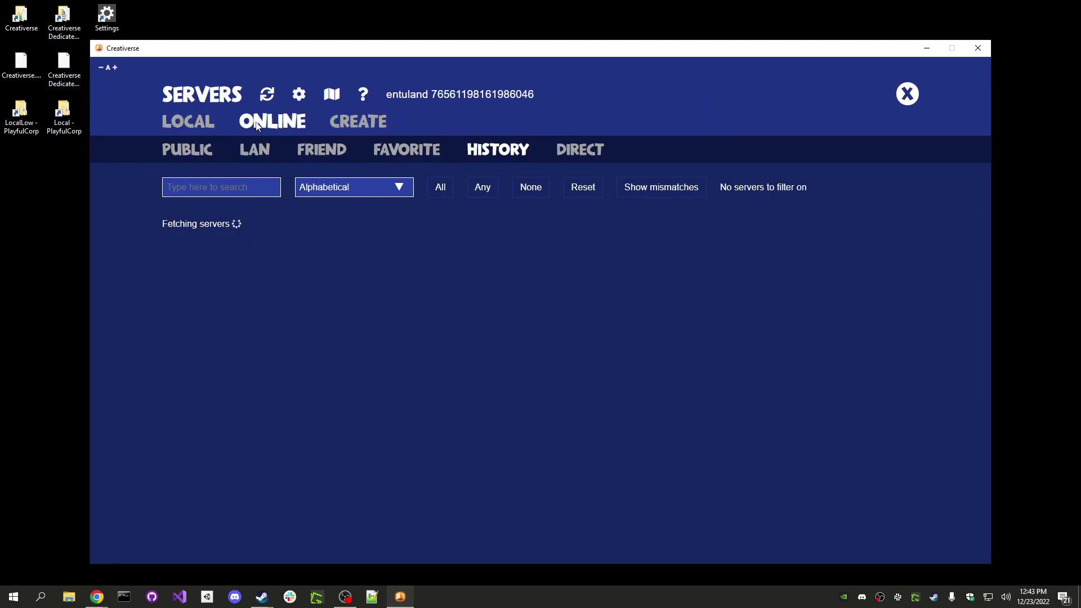
{"action": "left_click", "coordinate": [191, 153]}
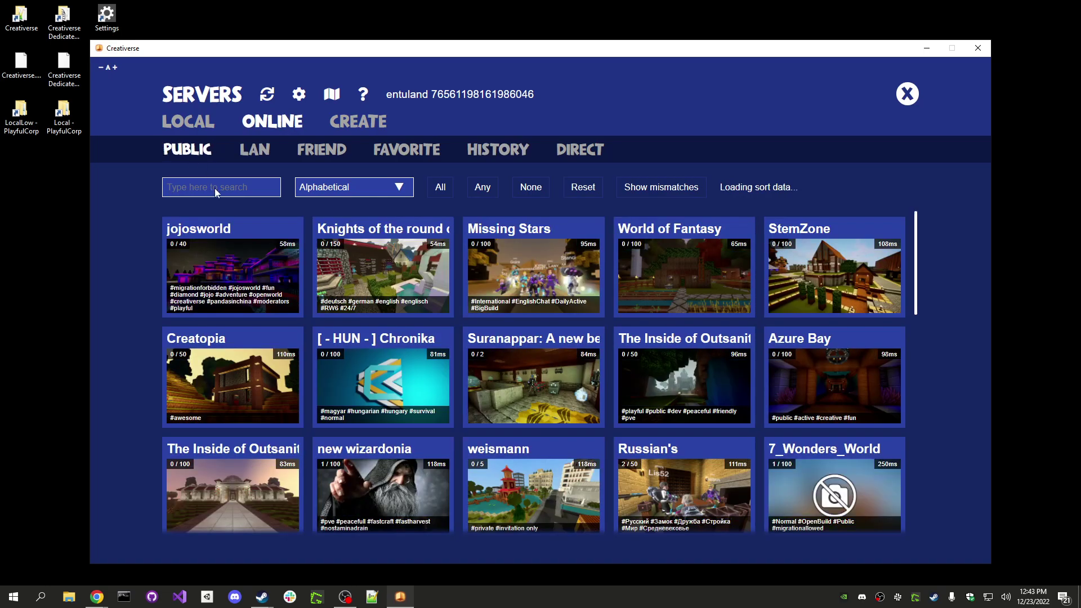
{"action": "left_click", "coordinate": [232, 190]}
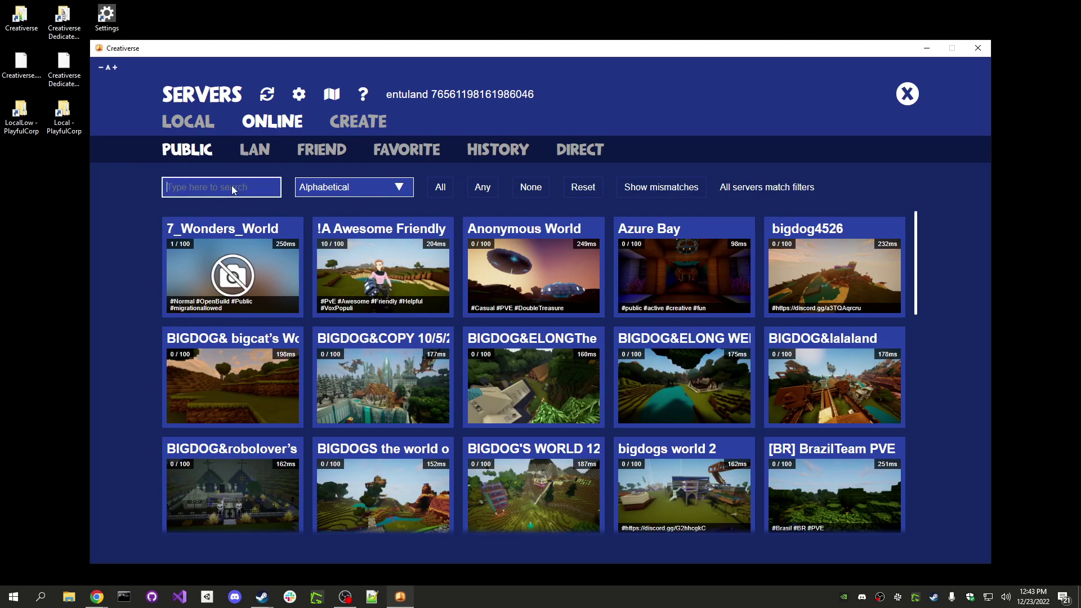
{"action": "type", "text": "test"}
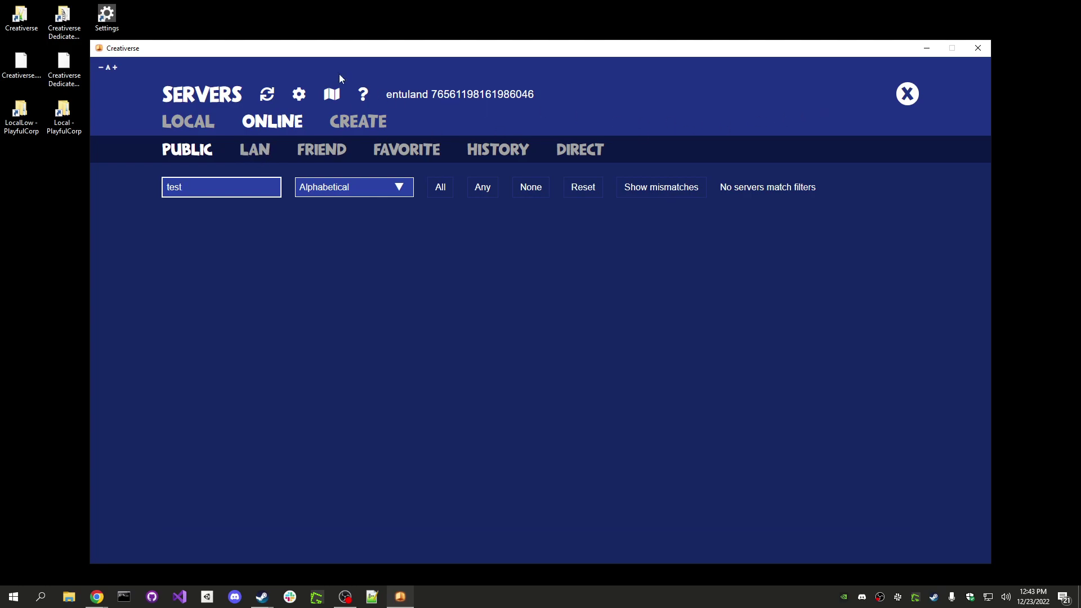
{"action": "left_click_drag", "start_coordinate": [354, 50], "coordinate": [410, 40]}
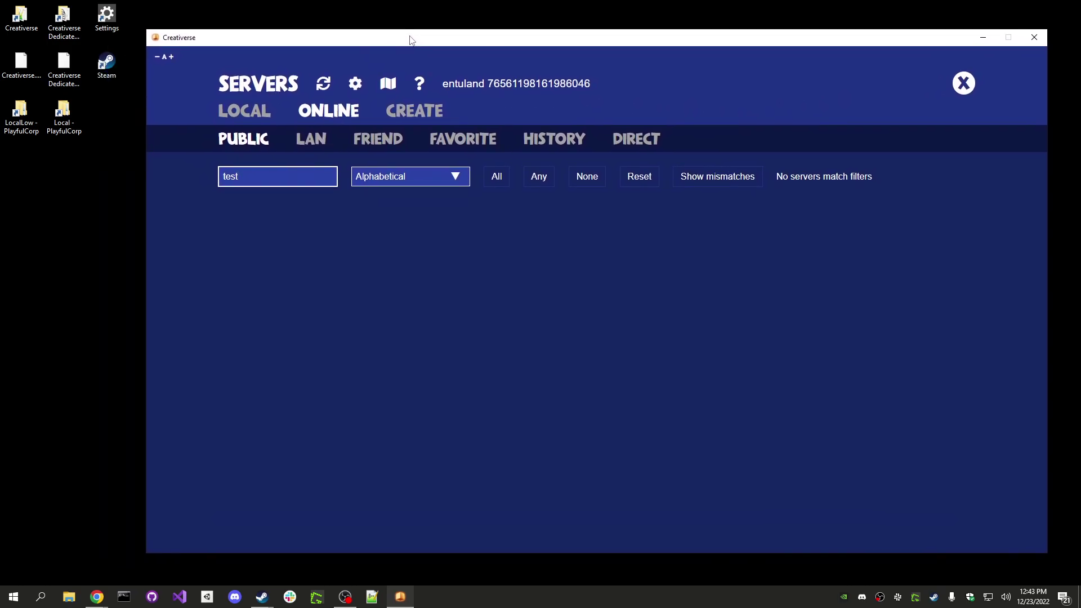
- Bring the CV:TDE Guide back onscreen and follow its Port Forwarding link to 'What's port forwarding all about?'
{"action": "key", "text": "alt+Tab"}
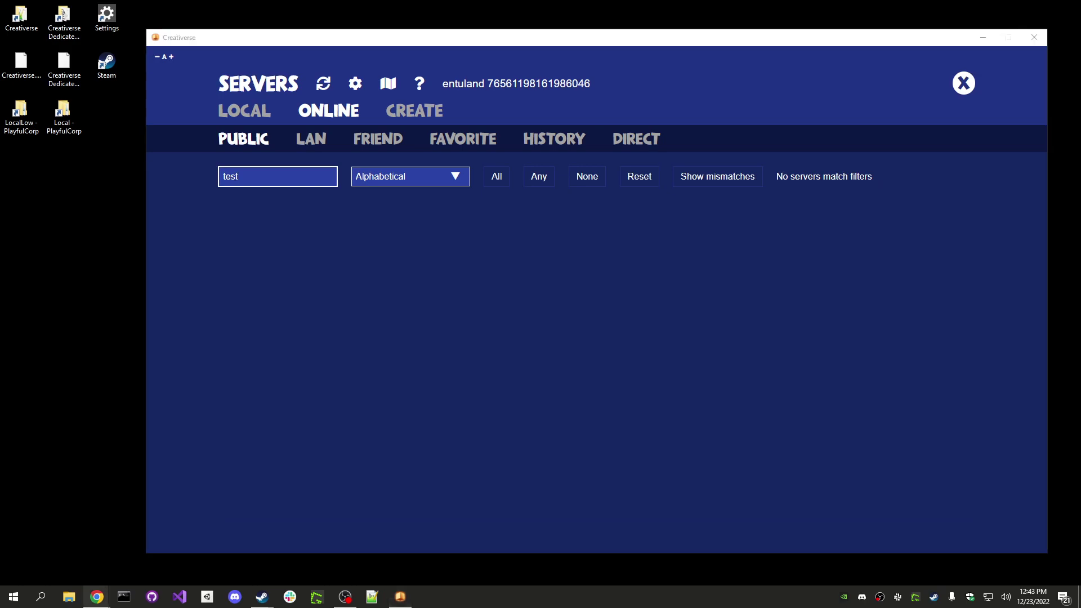
{"action": "left_click_drag", "start_coordinate": [1080, 79], "coordinate": [477, 55]}
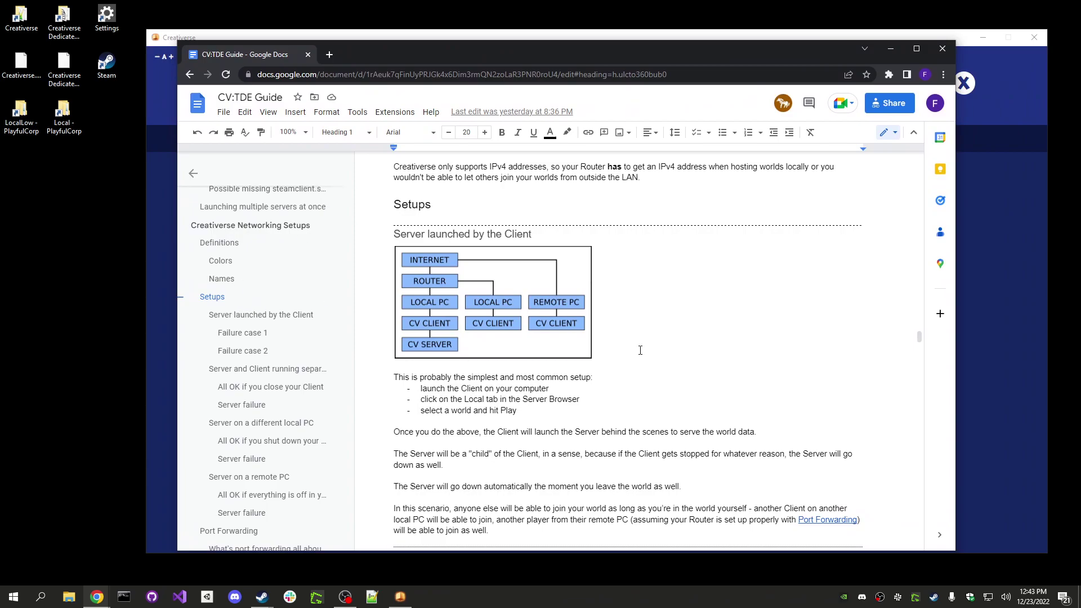
{"action": "scroll", "coordinate": [641, 350], "scroll_direction": "down", "scroll_amount": 1}
{"action": "left_click", "coordinate": [819, 465]}
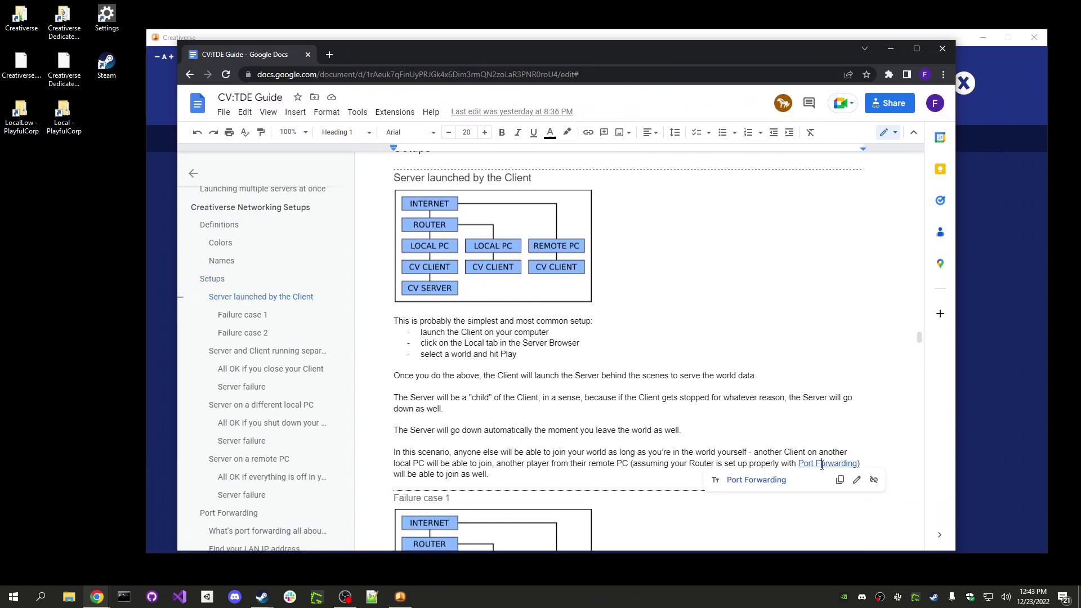
{"action": "left_click", "coordinate": [757, 481]}
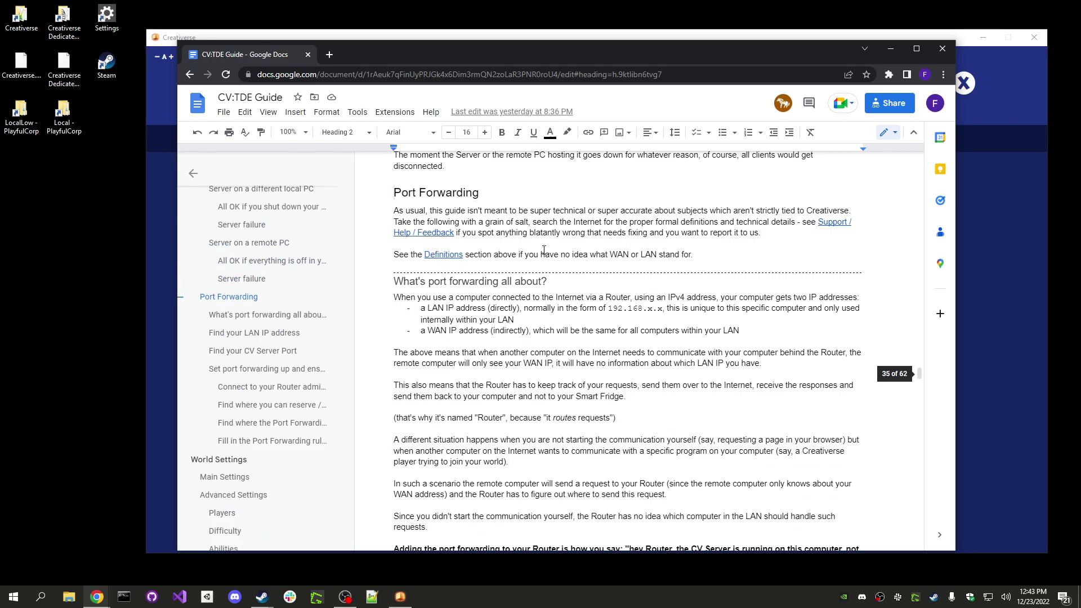
{"action": "scroll", "coordinate": [563, 256], "scroll_direction": "down", "scroll_amount": 10}
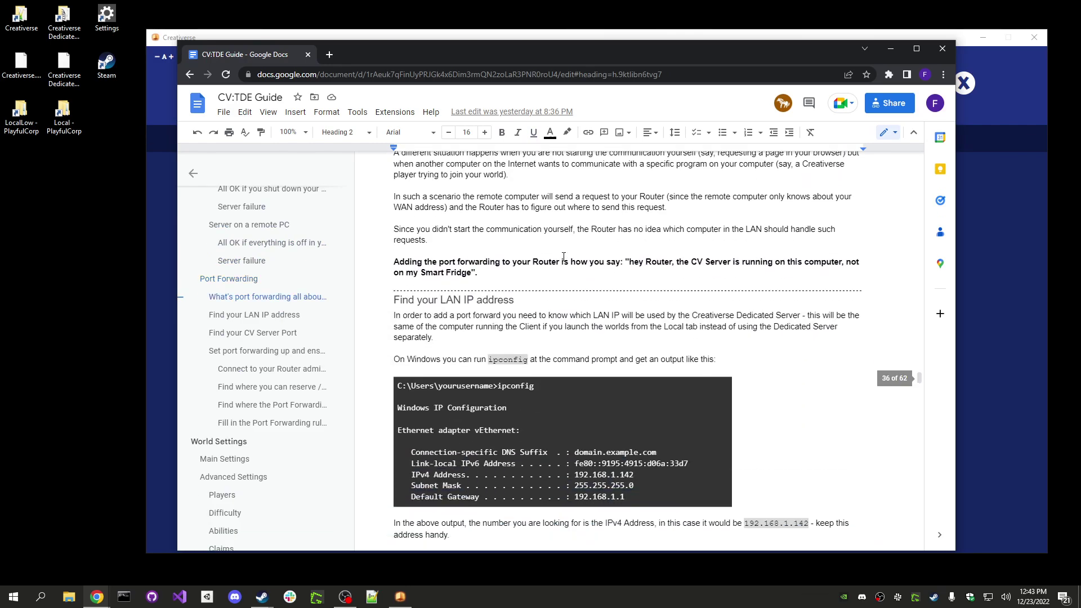
{"action": "scroll", "coordinate": [563, 256], "scroll_direction": "up", "scroll_amount": 10}
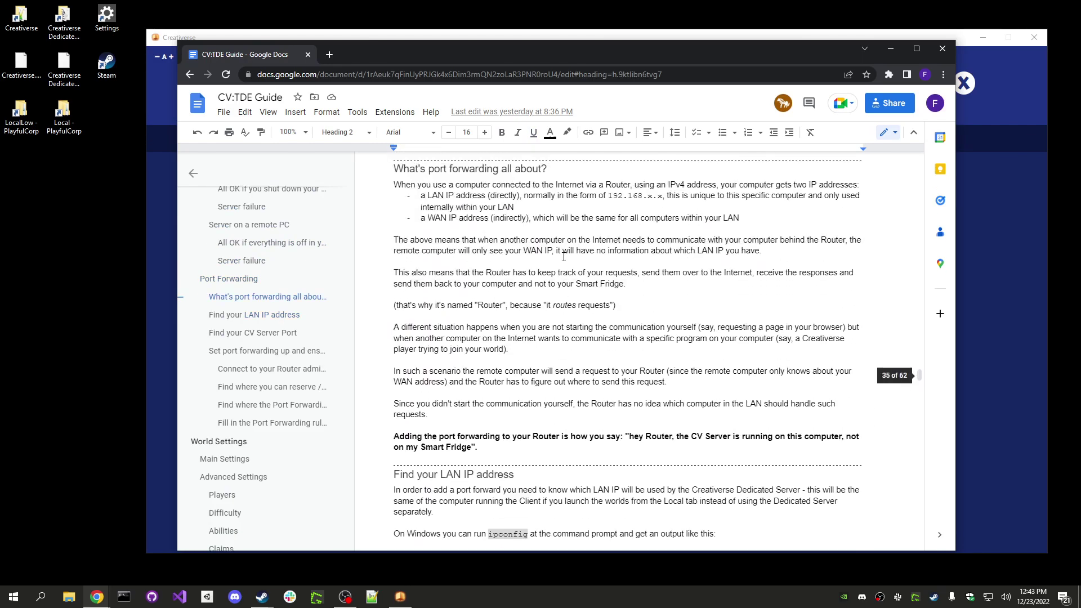
- Move the guide off screen, reposition Creativerse, and show the router's Devices panel listing IP 192.168.1.142
{"action": "left_click_drag", "start_coordinate": [738, 45], "coordinate": [1080, 46]}
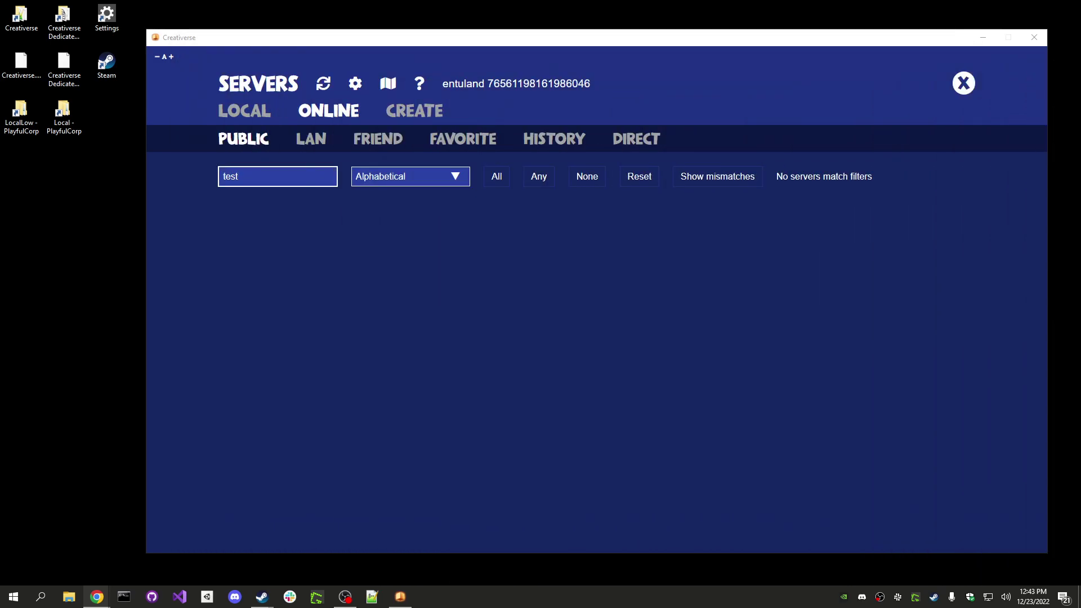
{"action": "left_click_drag", "start_coordinate": [747, 37], "coordinate": [737, 49]}
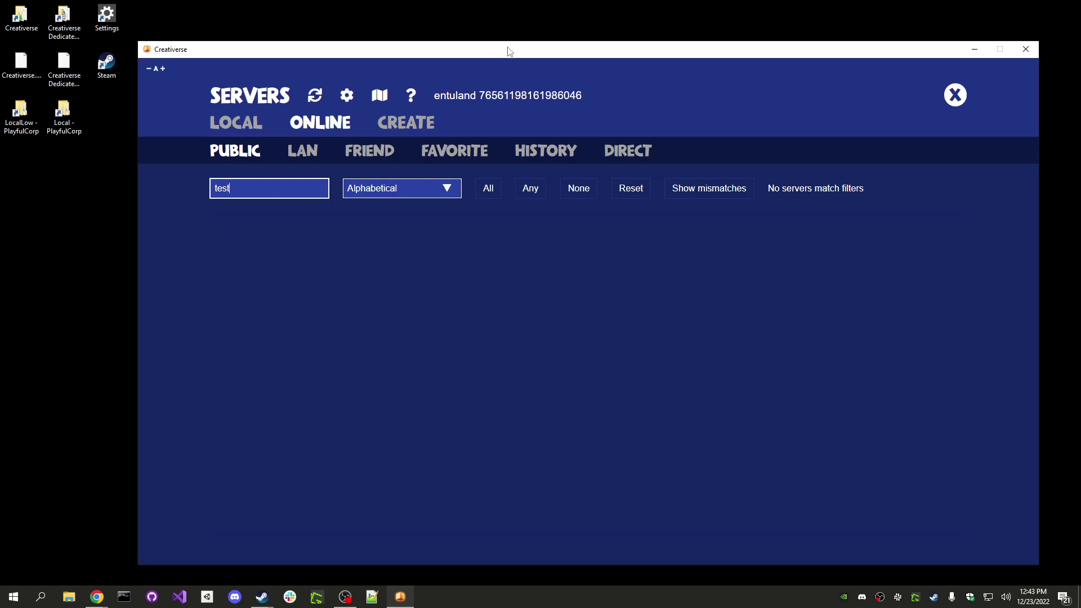
{"action": "left_click_drag", "start_coordinate": [509, 49], "coordinate": [502, 31]}
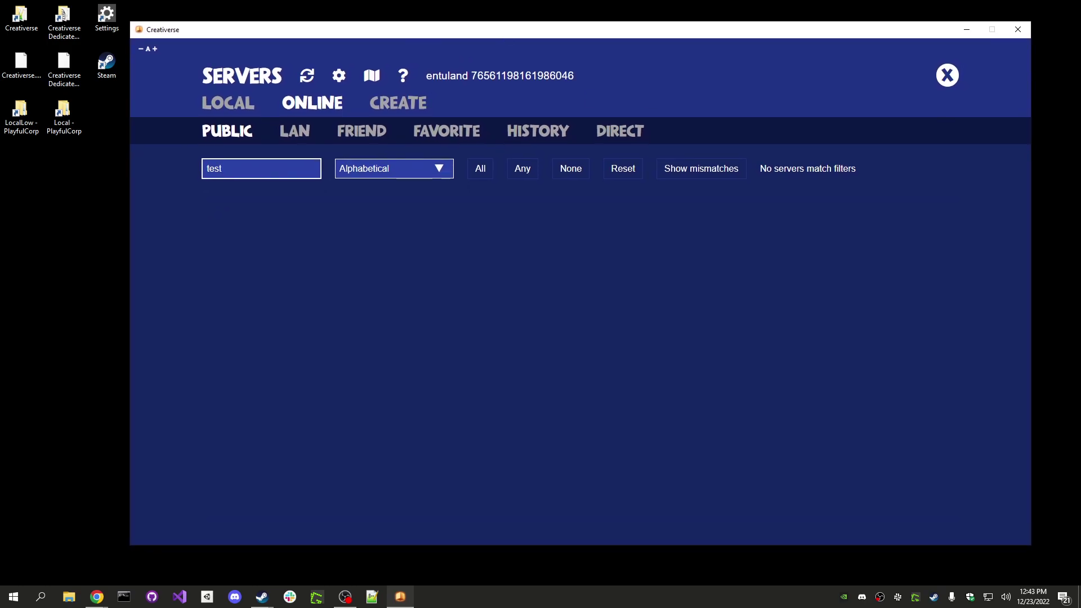
{"action": "key", "text": "alt+Tab"}
{"action": "left_click_drag", "start_coordinate": [1080, 113], "coordinate": [652, 99]}
{"action": "left_click", "coordinate": [268, 103]}
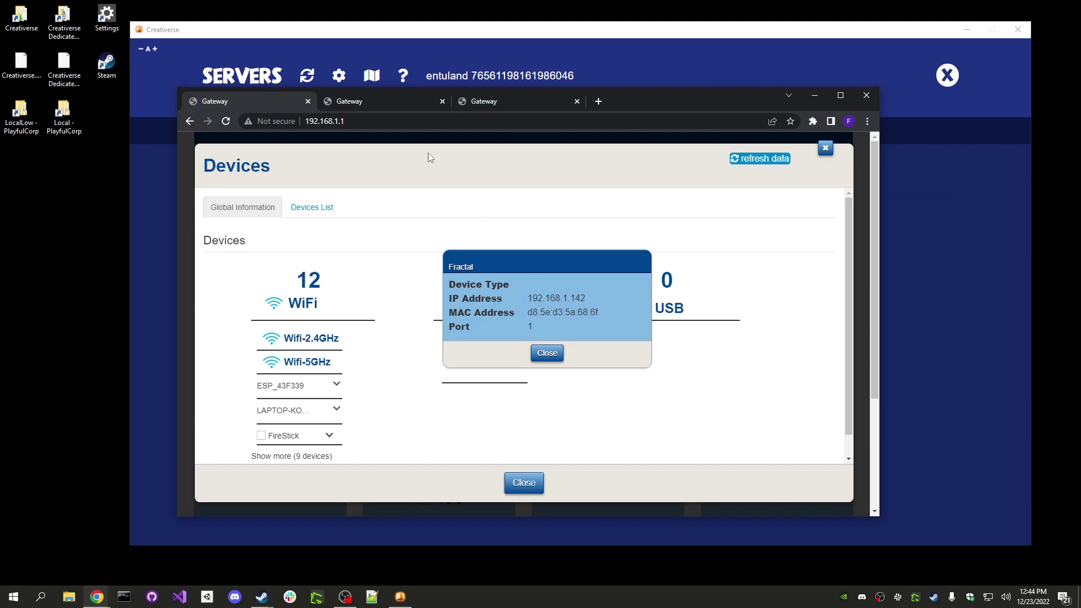
- Check the Local Network static leases, select the PC's IP 192.168.1.142, and launch Command Prompt
{"action": "left_click", "coordinate": [391, 100]}
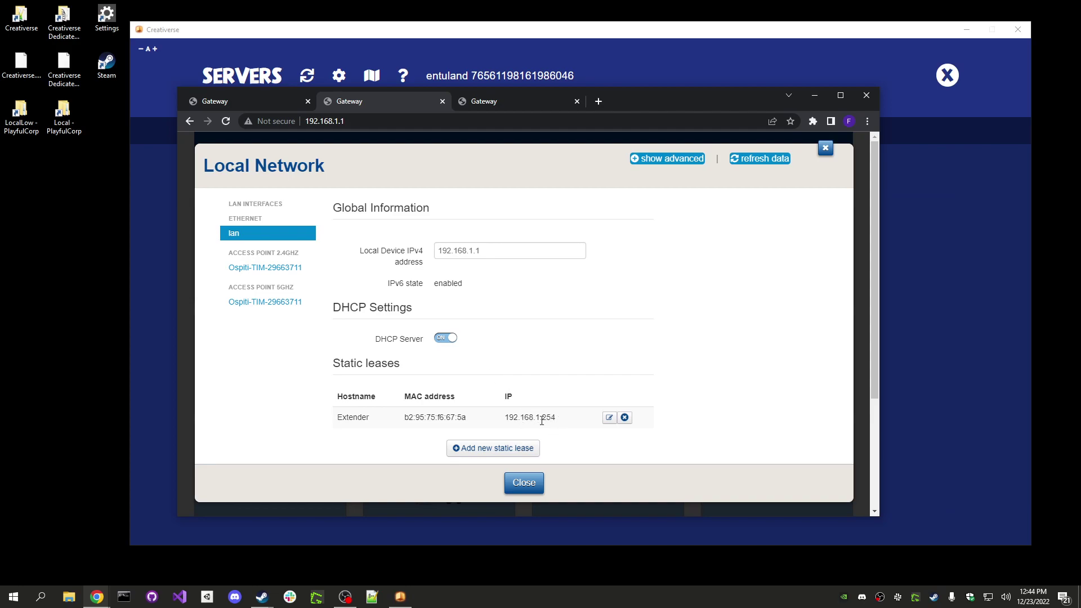
{"action": "double_click", "coordinate": [351, 420]}
{"action": "left_click", "coordinate": [259, 100]}
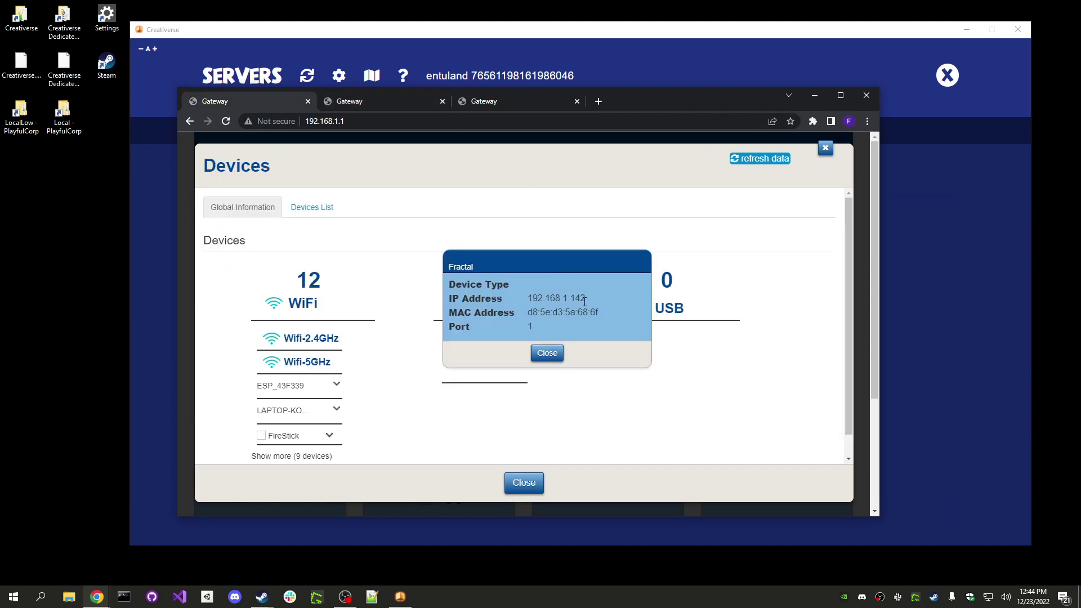
{"action": "left_click_drag", "start_coordinate": [586, 299], "coordinate": [528, 299]}
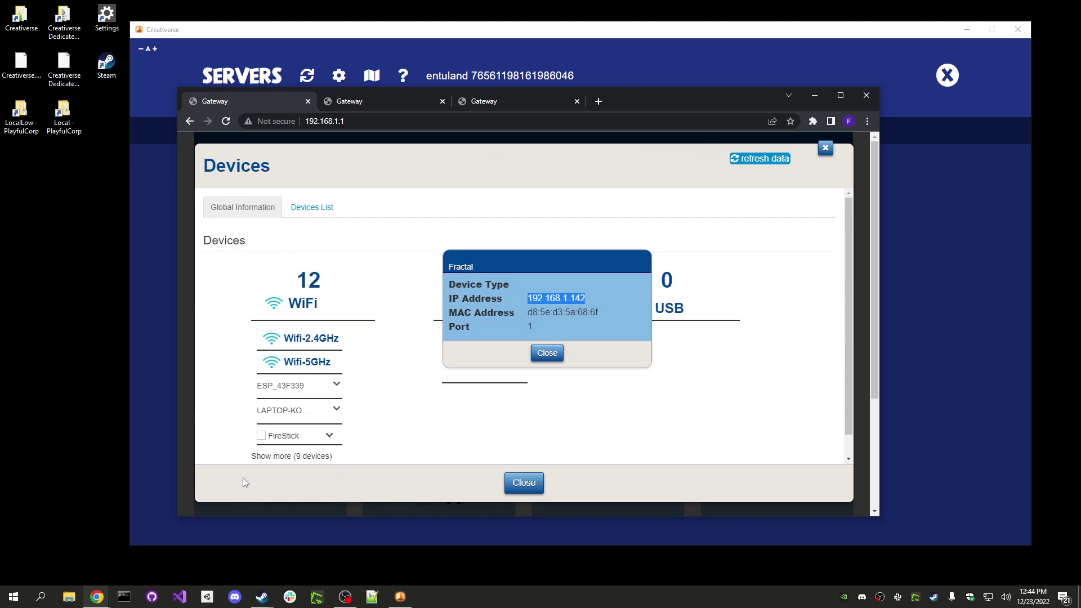
{"action": "left_click", "coordinate": [126, 602]}
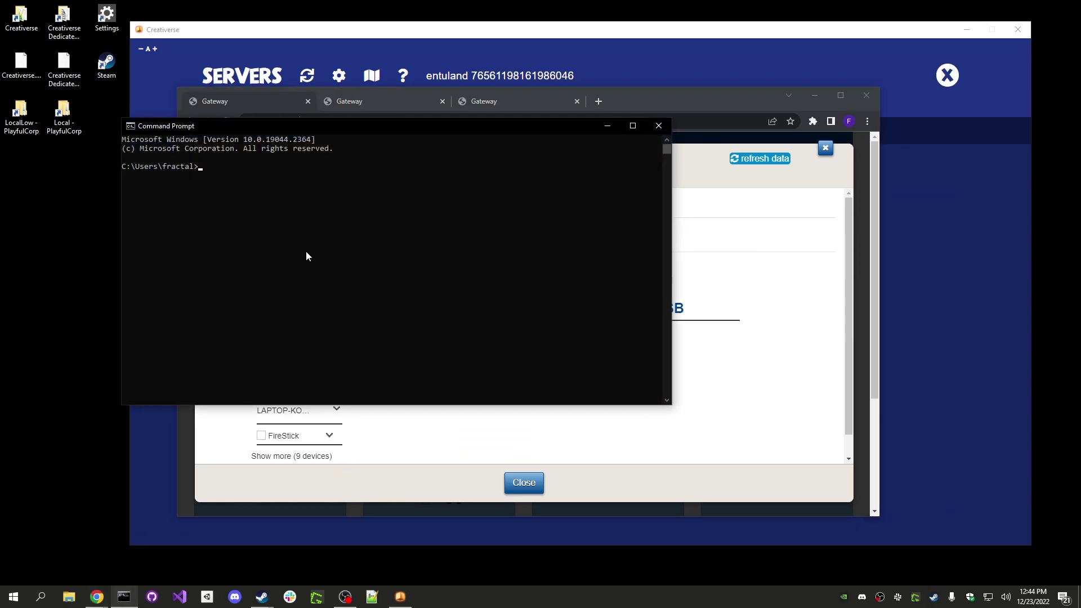
- Run ipconfig to confirm the PC's IPv4 address 192.168.1.142 and gateway 192.168.1.1
{"action": "left_click_drag", "start_coordinate": [366, 134], "coordinate": [560, 195]}
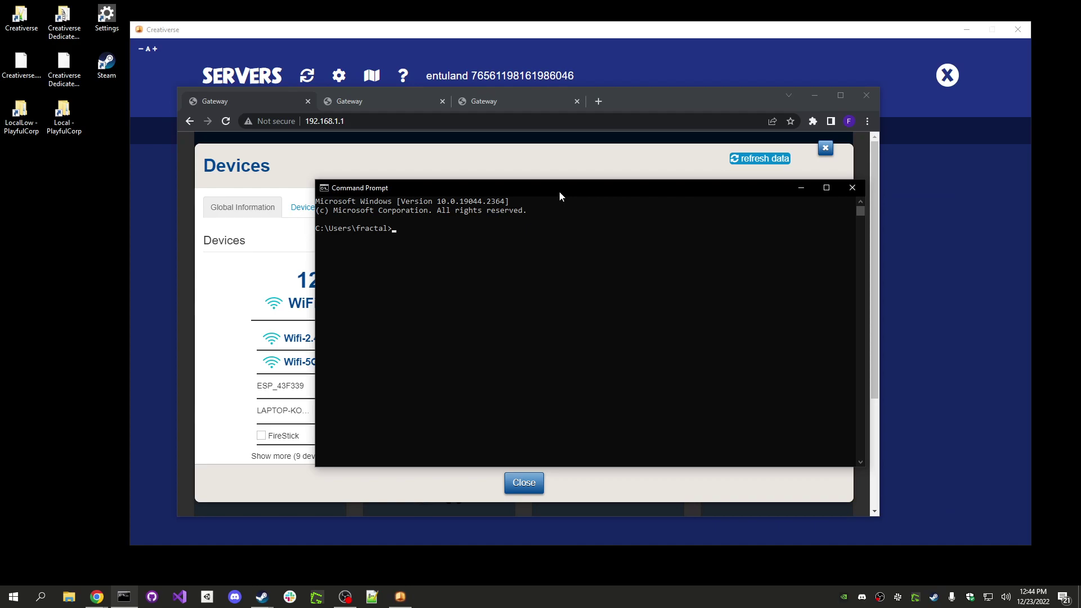
{"action": "type", "text": "ipconfio"}
{"action": "key", "text": "BackSpace"}
{"action": "type", "text": "g"}
{"action": "key", "text": "Return"}
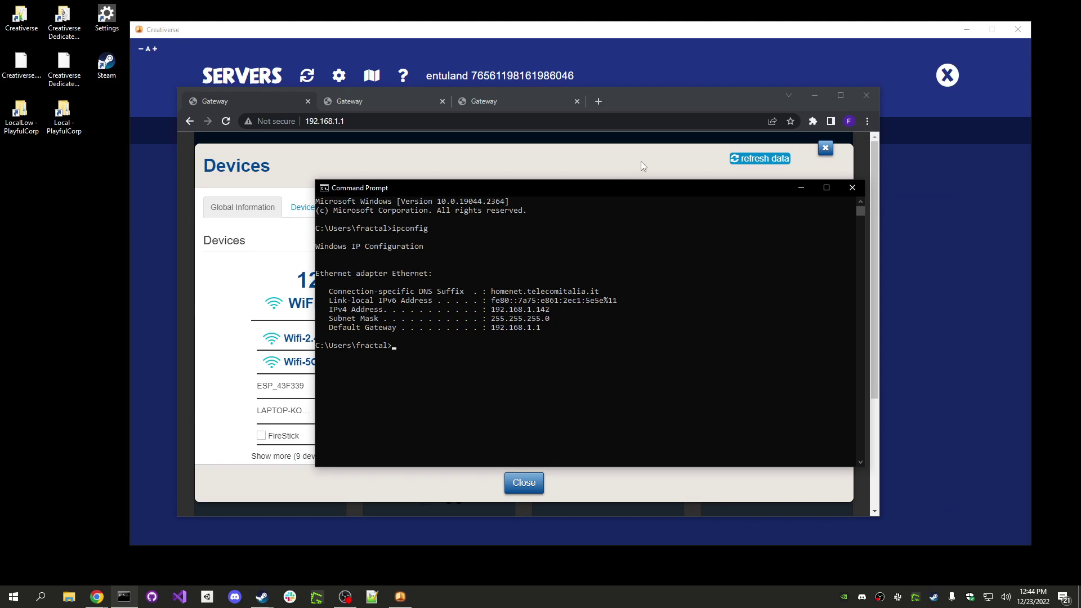
{"action": "left_click_drag", "start_coordinate": [653, 188], "coordinate": [952, 244]}
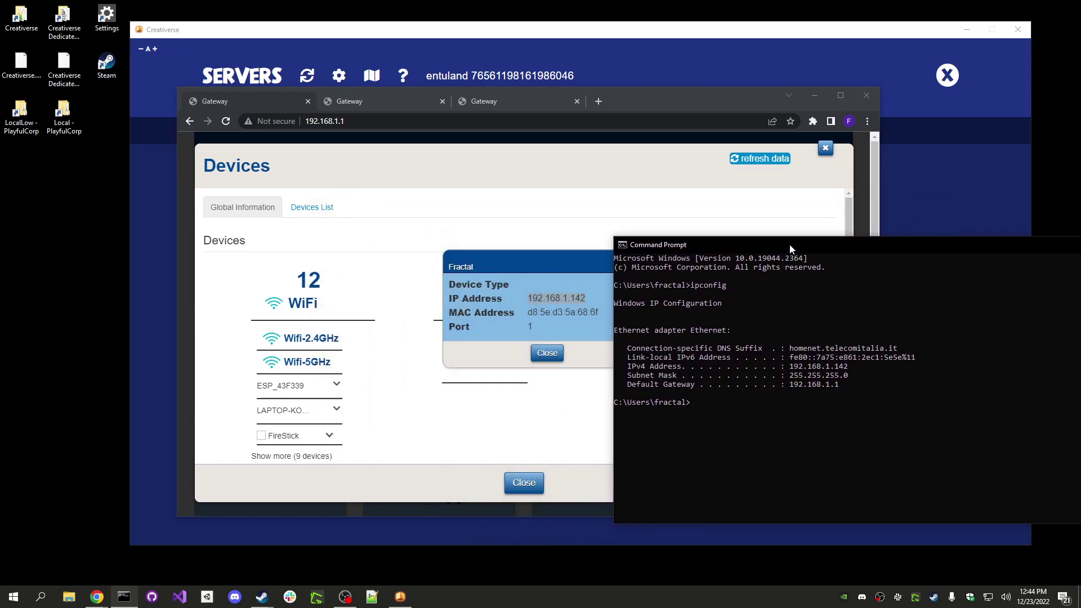
{"action": "left_click_drag", "start_coordinate": [789, 244], "coordinate": [1080, 235]}
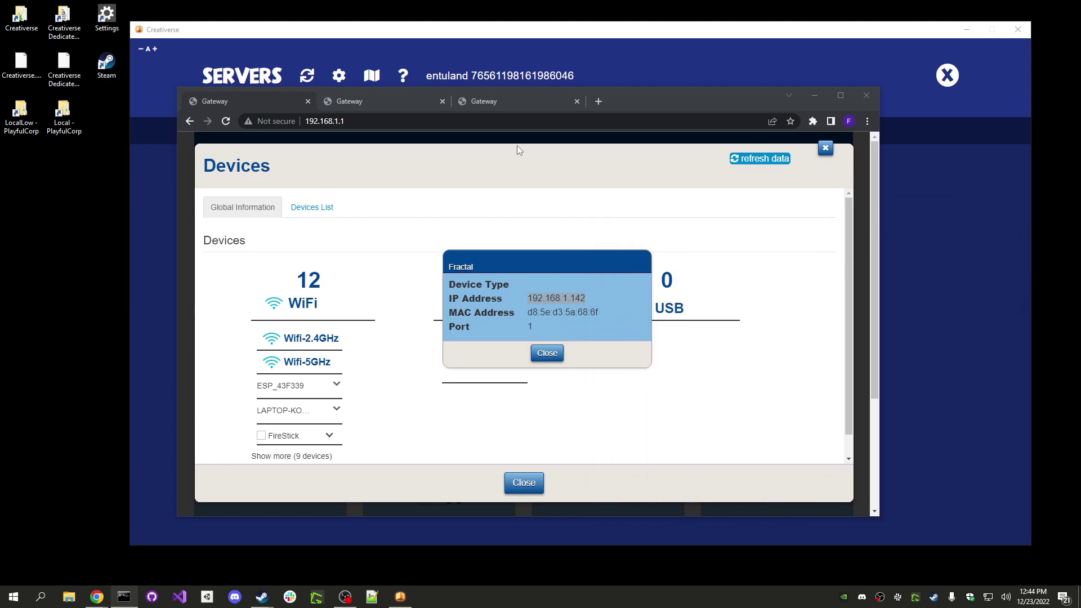
- Confirm the WAN services IPv4 port forwarding table is empty, then go back to Local Network
{"action": "left_click", "coordinate": [387, 99]}
{"action": "left_click", "coordinate": [488, 100]}
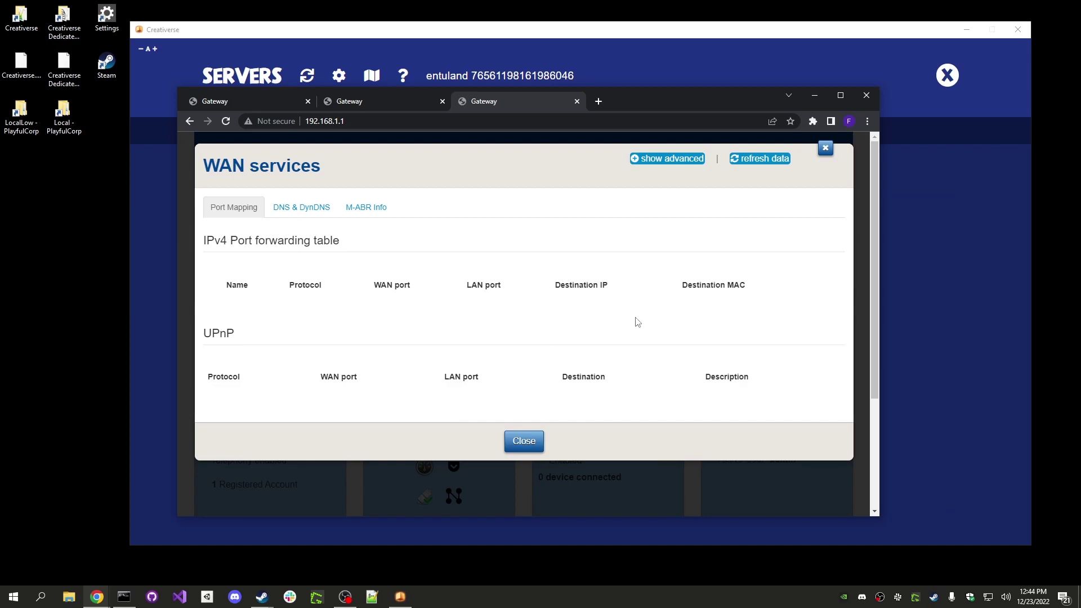
{"action": "left_click_drag", "start_coordinate": [634, 97], "coordinate": [696, 89]}
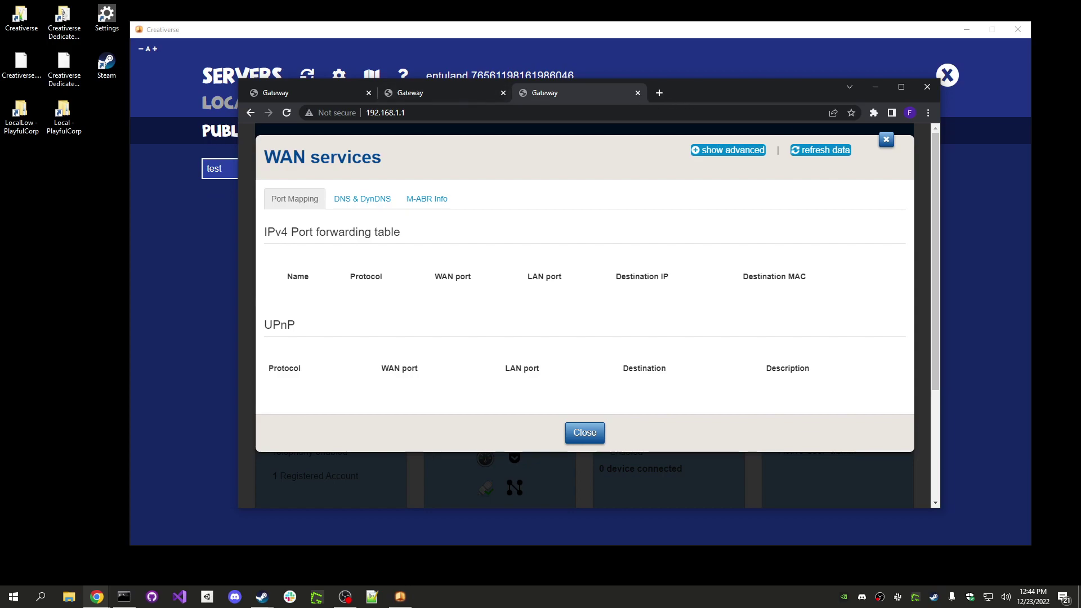
{"action": "key", "text": "alt+Tab"}
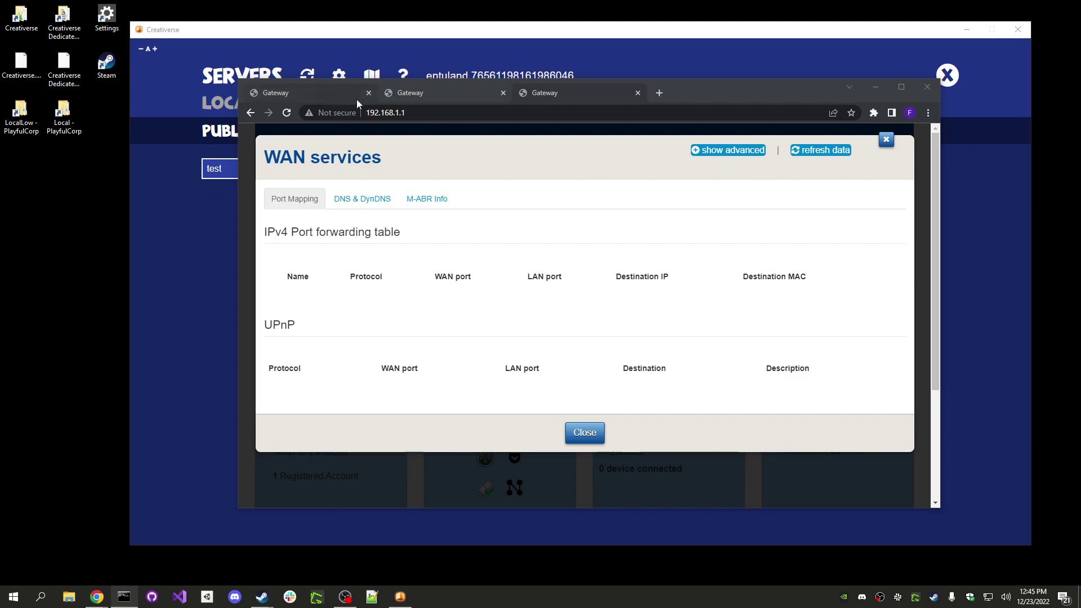
{"action": "left_click", "coordinate": [437, 93]}
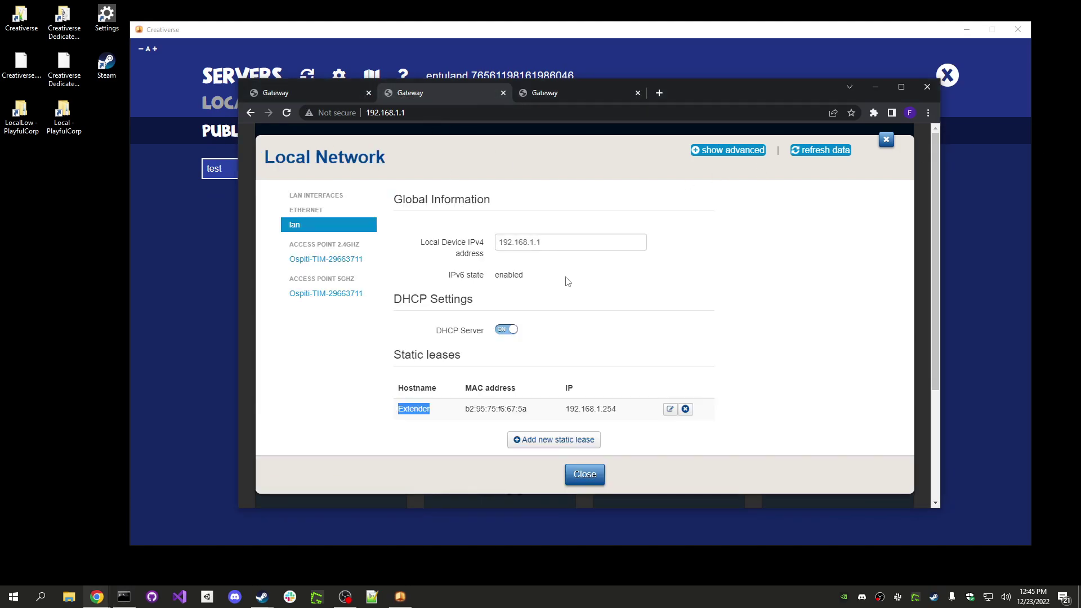
- Add a new static lease for IP 192.168.1.142 with a custom MAC address entry
{"action": "left_click", "coordinate": [562, 445]}
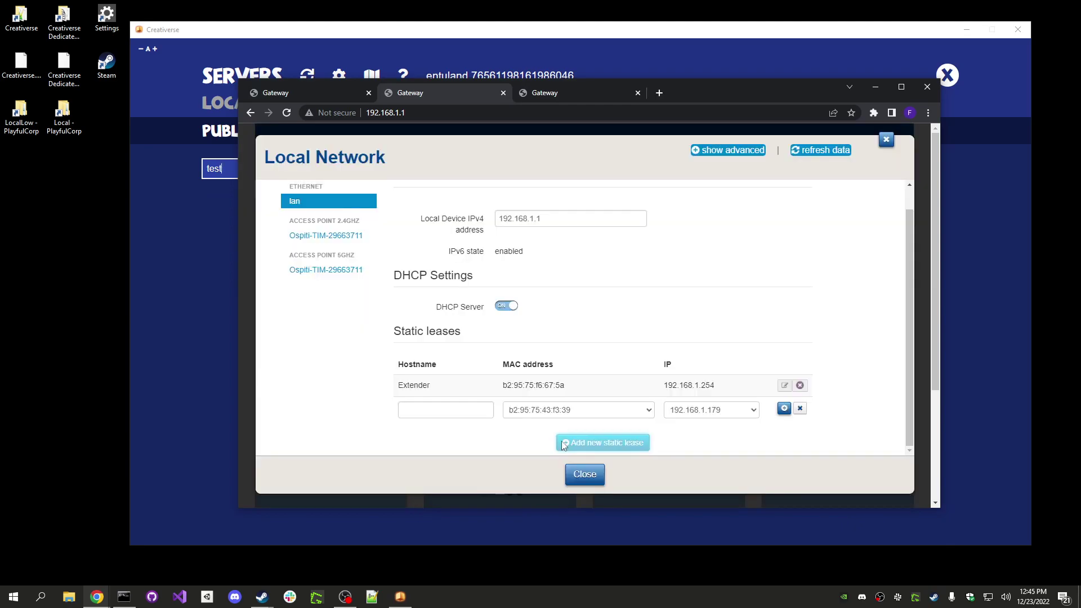
{"action": "left_click", "coordinate": [753, 411]}
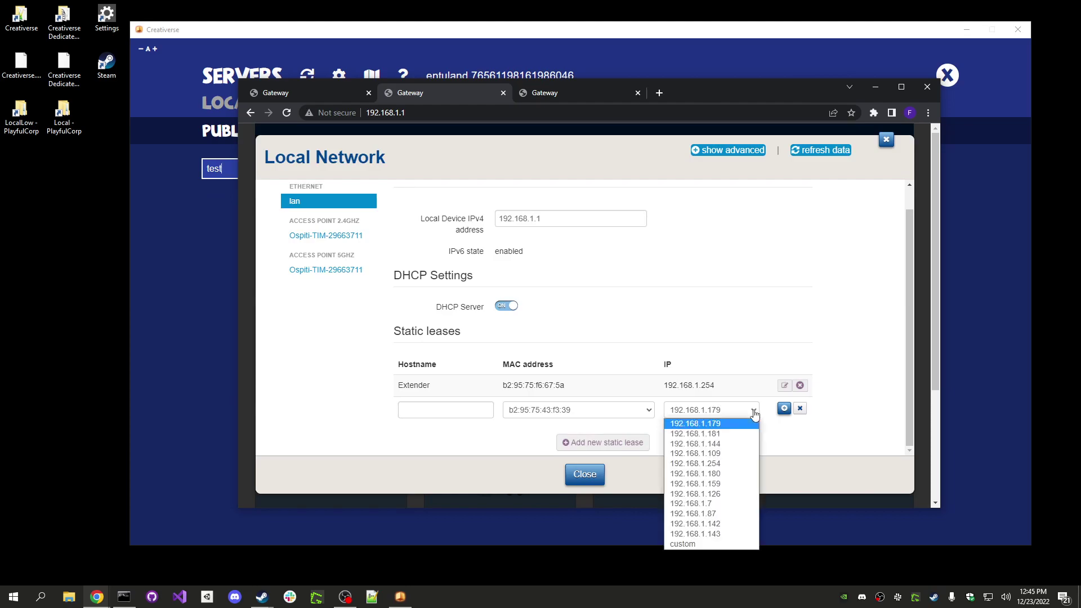
{"action": "left_click", "coordinate": [715, 524]}
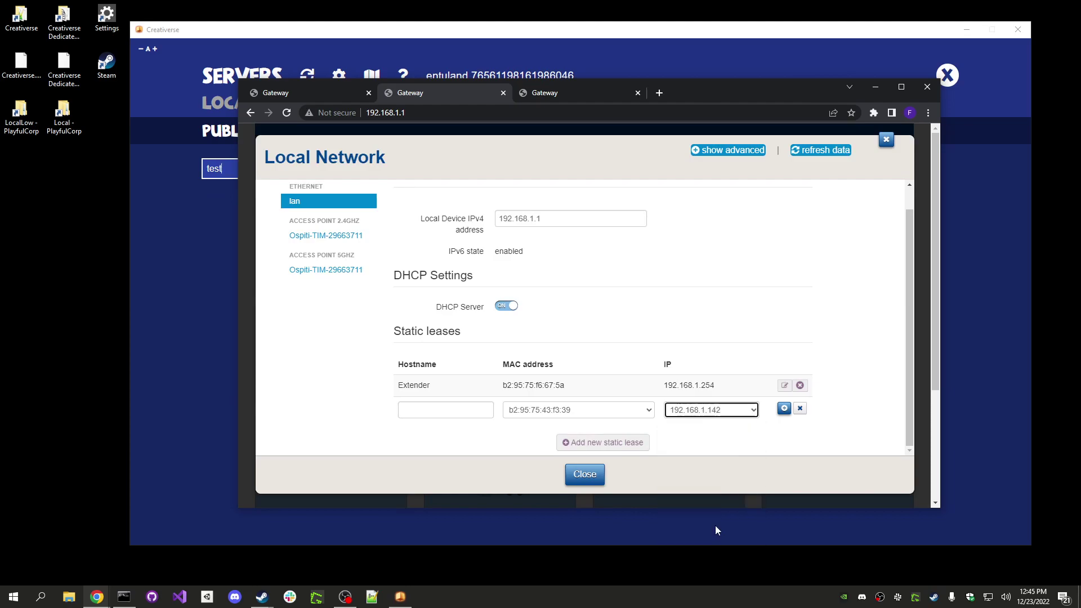
{"action": "left_click", "coordinate": [329, 97]}
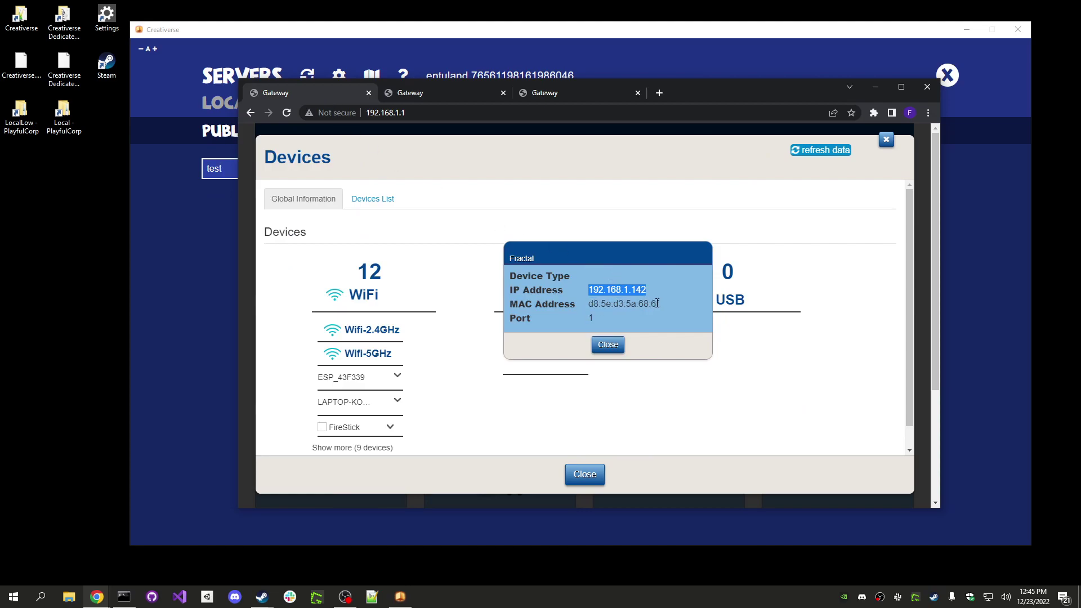
{"action": "left_click", "coordinate": [457, 92]}
{"action": "left_click", "coordinate": [630, 410]}
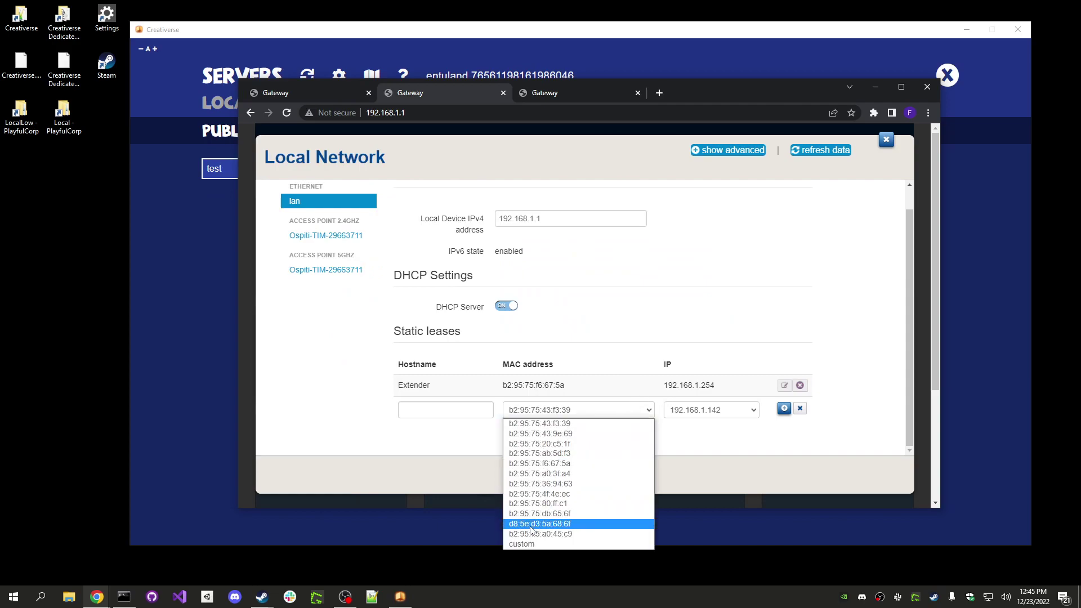
{"action": "left_click", "coordinate": [525, 544]}
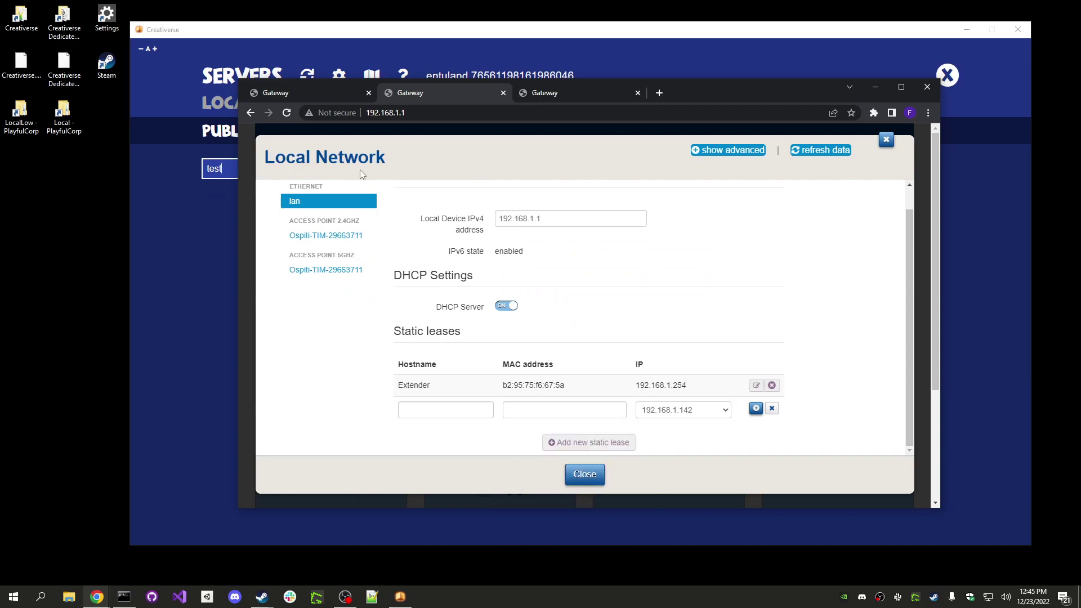
- Paste the Fractal PC's MAC address into the lease and enter hostname Fractal
{"action": "left_click", "coordinate": [320, 89]}
{"action": "left_click", "coordinate": [663, 290]}
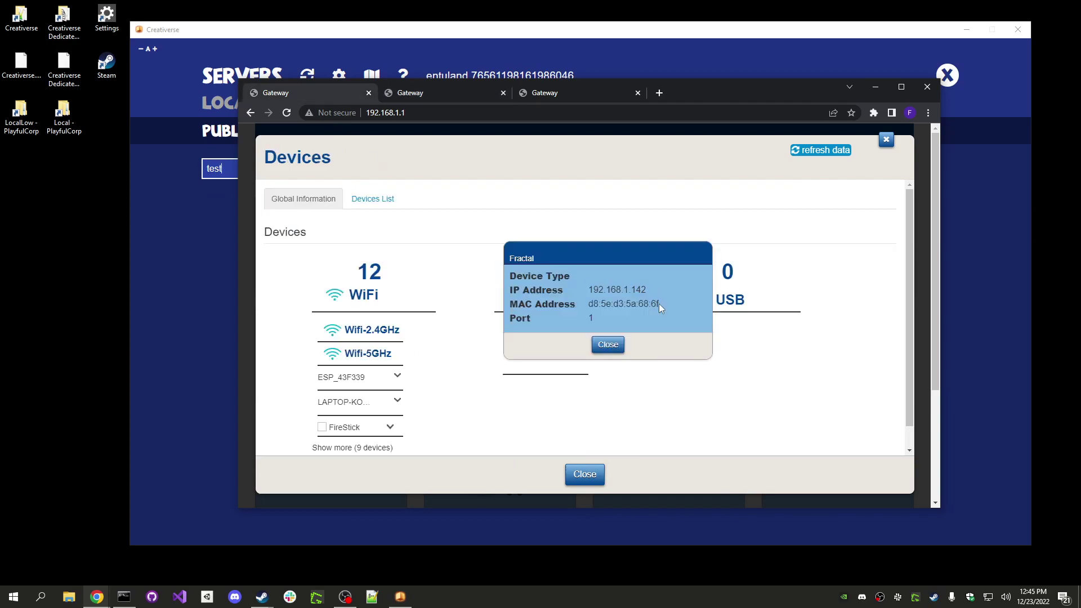
{"action": "left_click_drag", "start_coordinate": [660, 304], "coordinate": [592, 305]}
{"action": "left_click", "coordinate": [645, 301]}
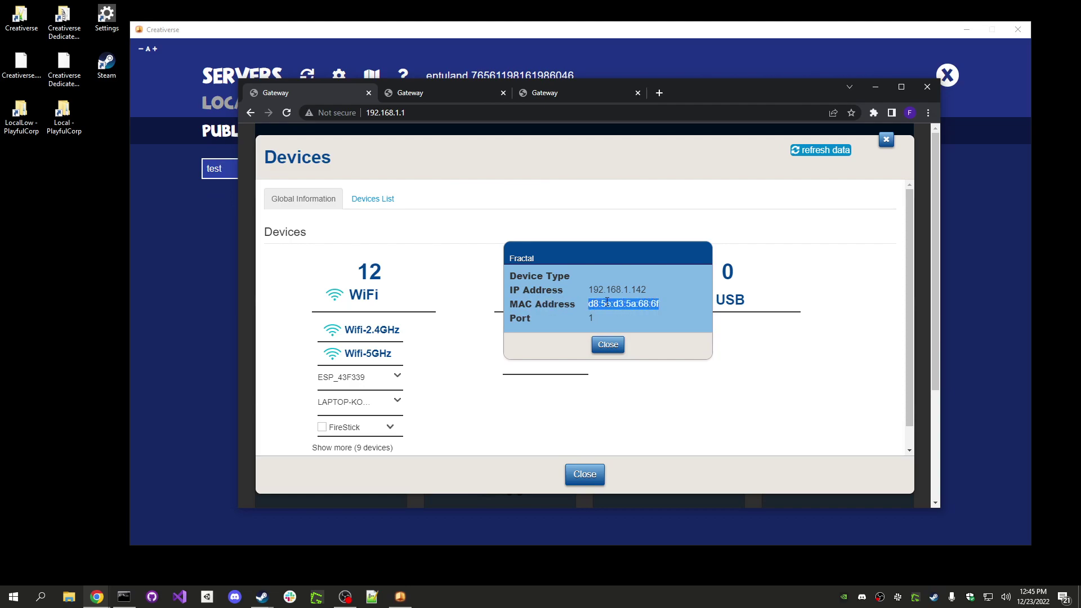
{"action": "right_click", "coordinate": [607, 302]}
{"action": "left_click", "coordinate": [630, 312]}
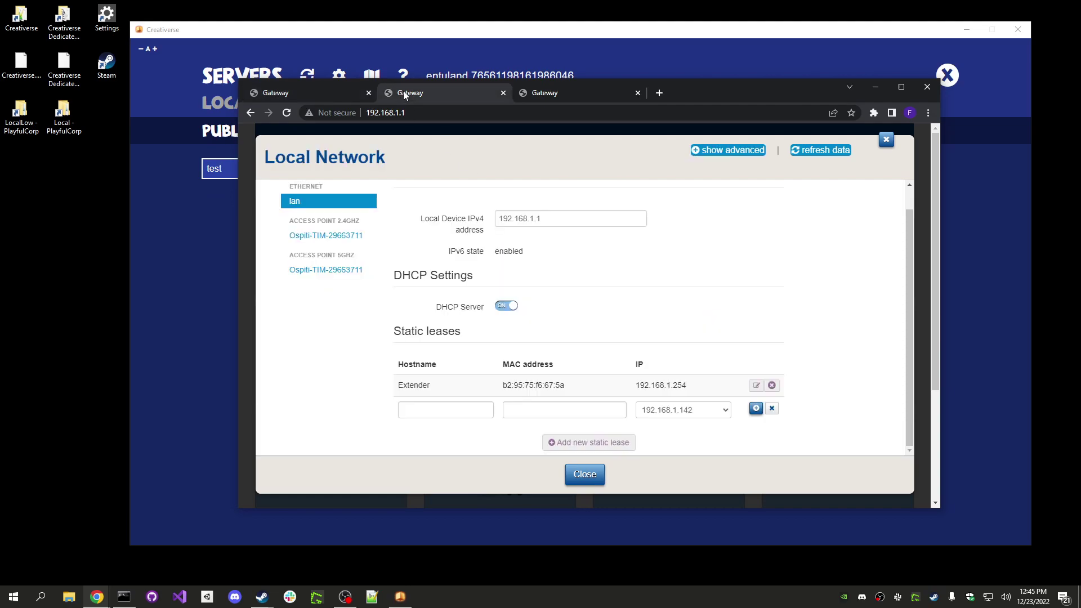
{"action": "right_click", "coordinate": [545, 410]}
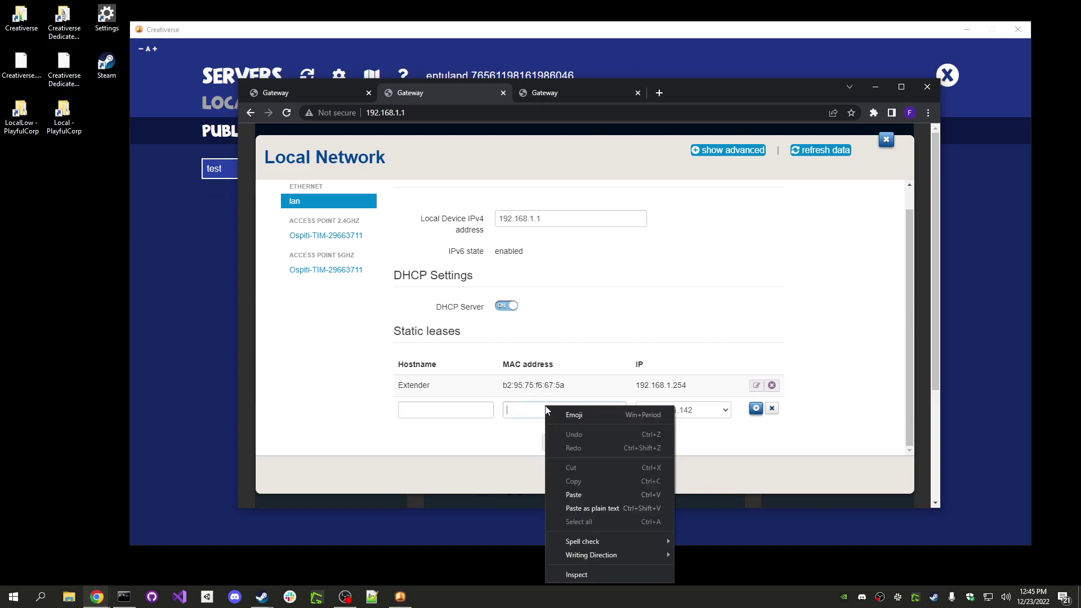
{"action": "left_click", "coordinate": [573, 494]}
{"action": "left_click", "coordinate": [441, 409]}
{"action": "type", "text": "Frac"}
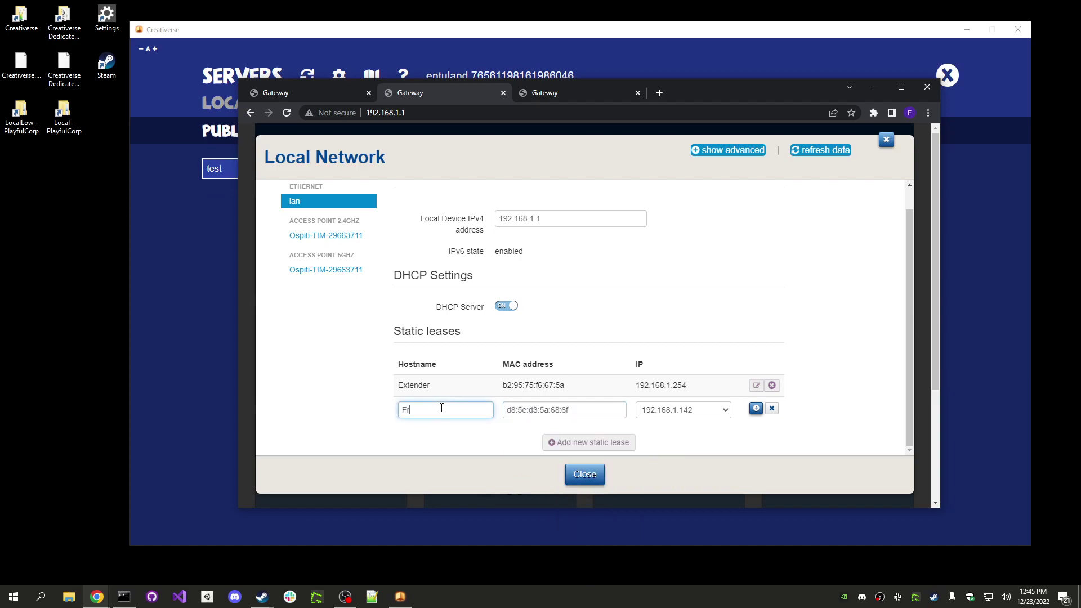
{"action": "type", "text": "tal"}
- Save the Fractal lease at 192.168.1.142, noting the reboot warning against the ipconfig output
{"action": "left_click", "coordinate": [617, 448]}
{"action": "left_click", "coordinate": [757, 409]}
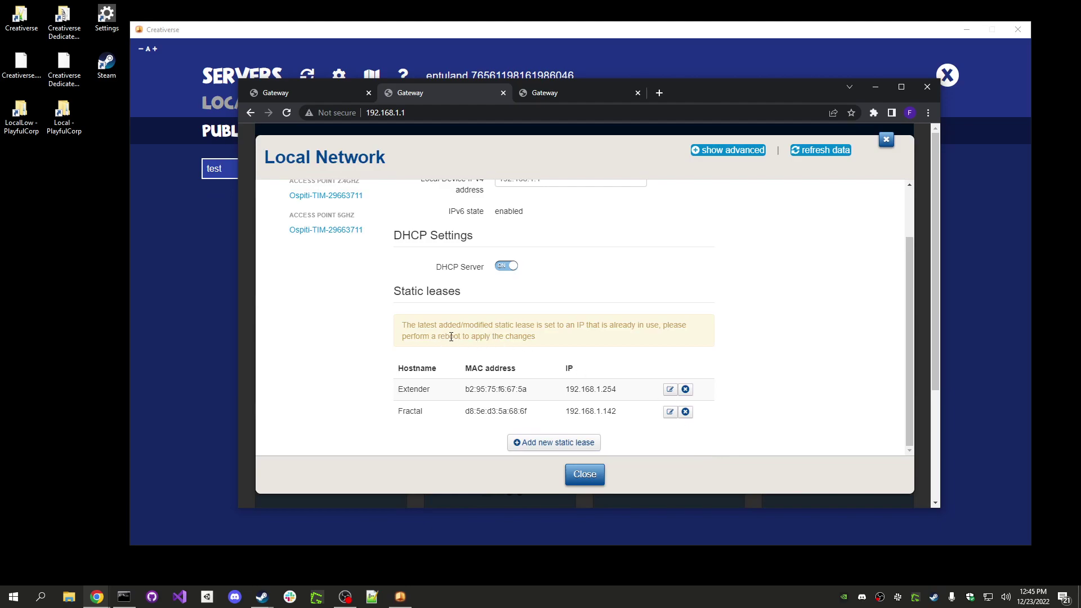
{"action": "left_click_drag", "start_coordinate": [531, 337], "coordinate": [665, 328]}
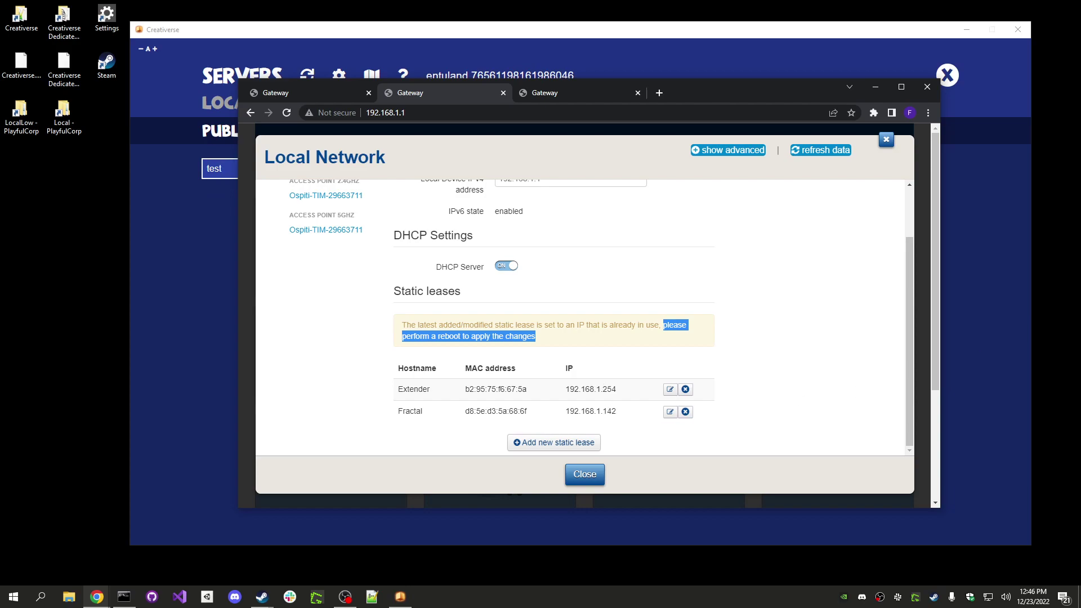
{"action": "key", "text": "alt+Tab"}
{"action": "left_click_drag", "start_coordinate": [1065, 114], "coordinate": [686, 134]}
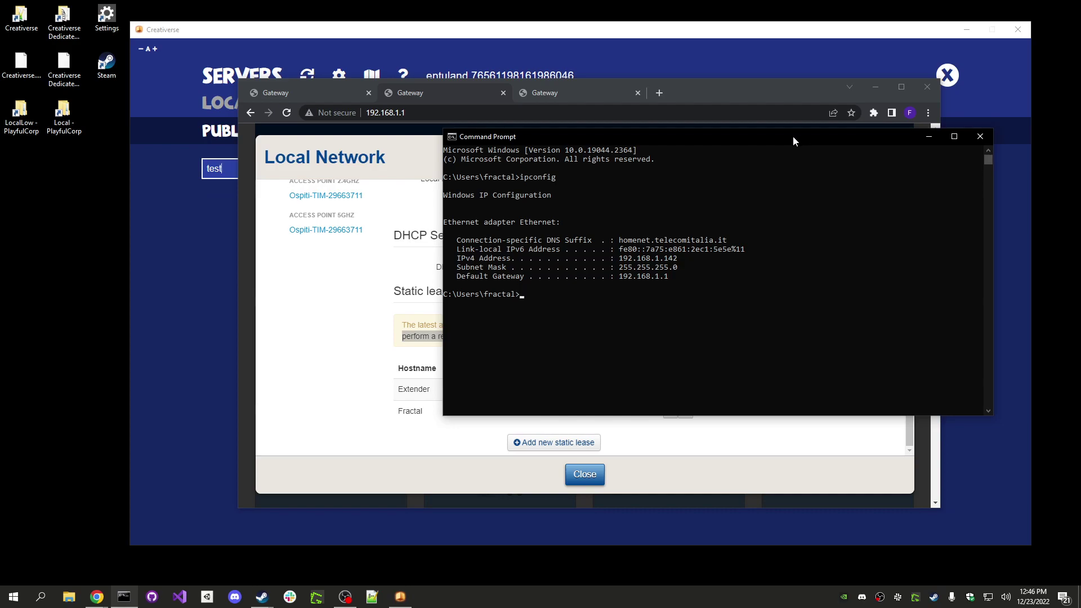
{"action": "left_click_drag", "start_coordinate": [790, 137], "coordinate": [1080, 242]}
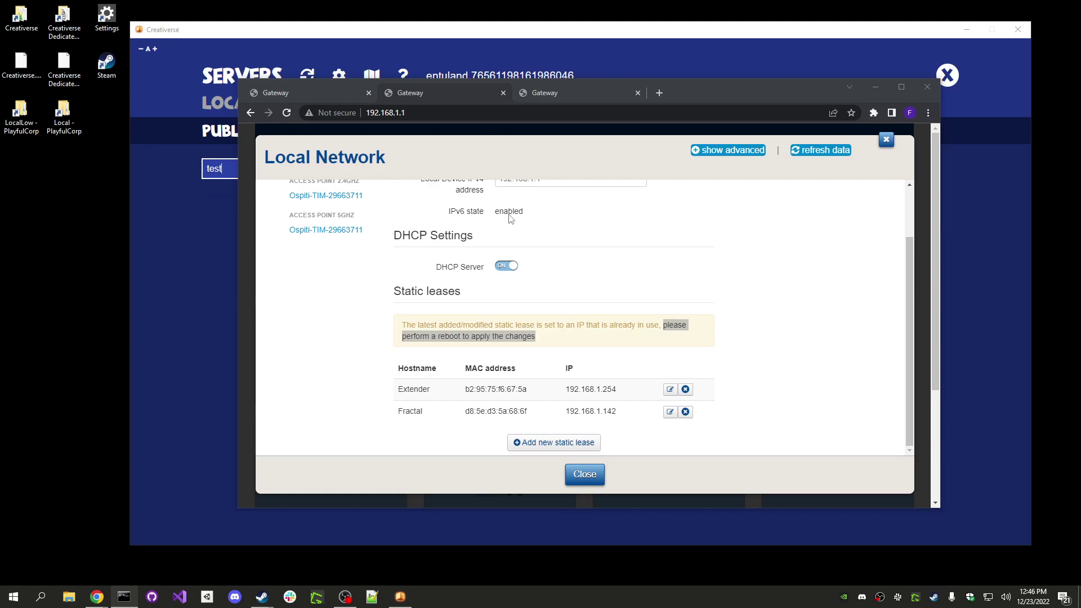
- Add a new advanced IPv4 port mapping on WAN services with destination Fractal
{"action": "left_click", "coordinate": [560, 93]}
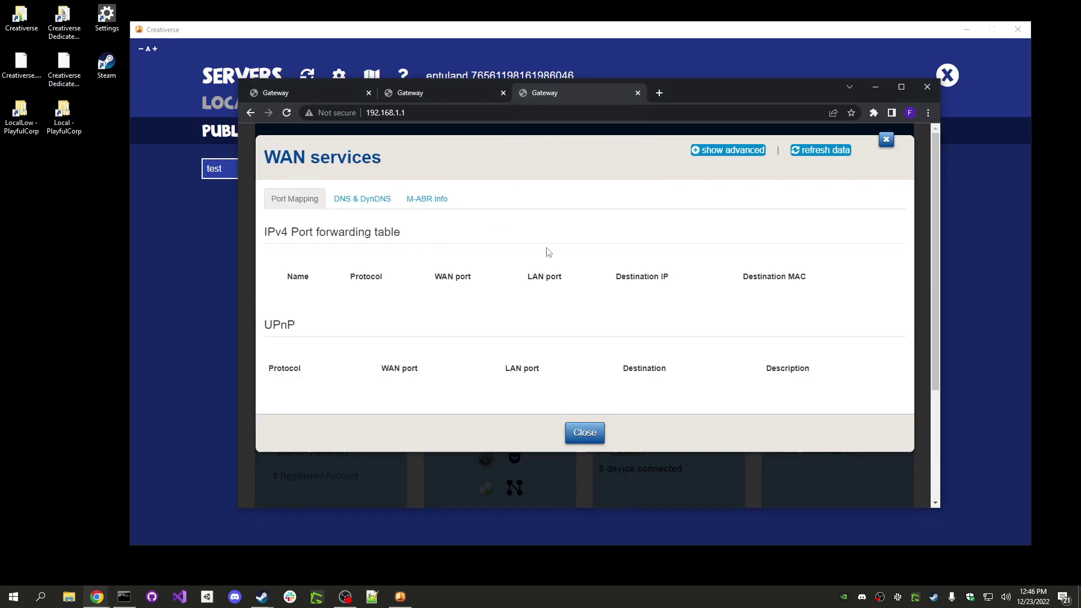
{"action": "left_click", "coordinate": [738, 152]}
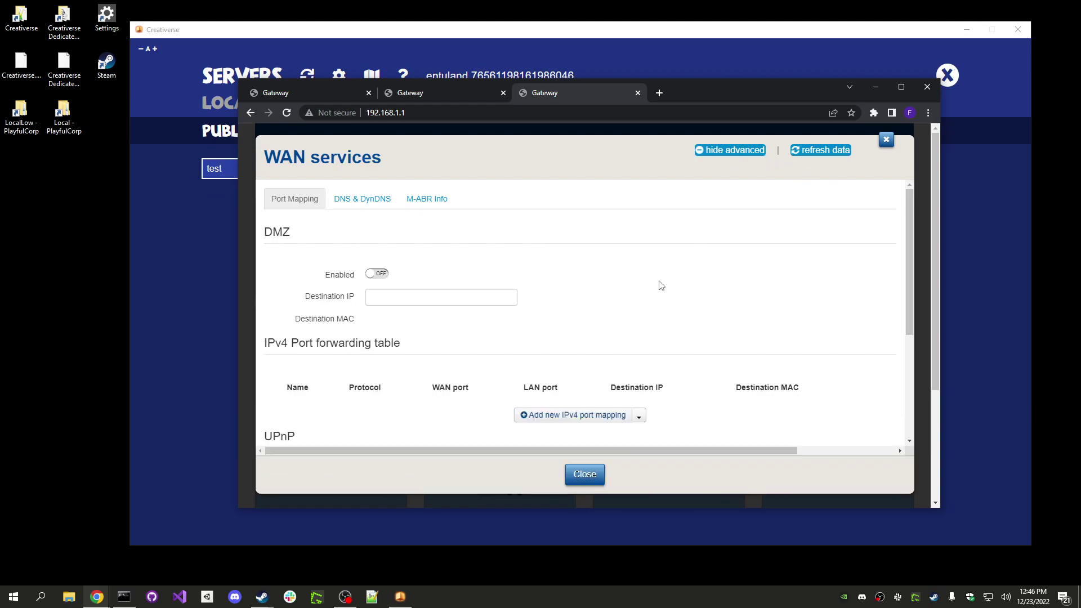
{"action": "left_click", "coordinate": [591, 417]}
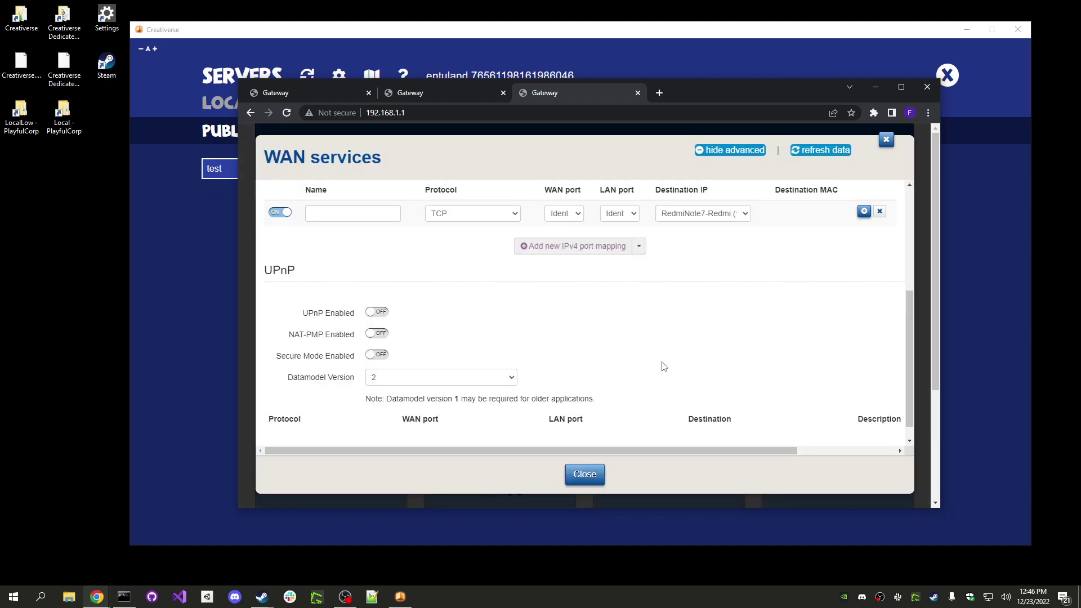
{"action": "left_click", "coordinate": [744, 213]}
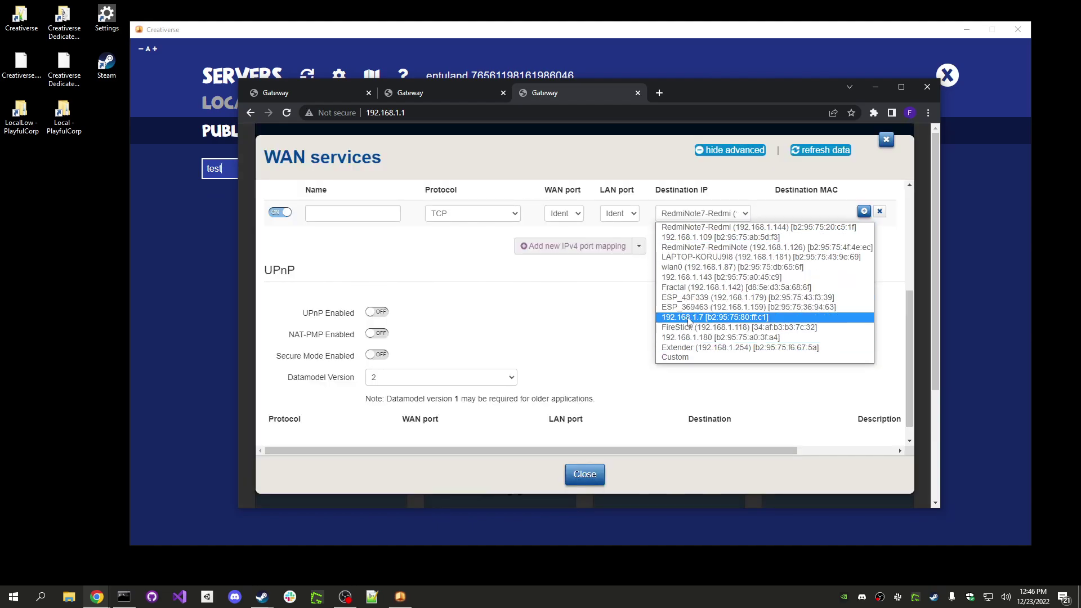
{"action": "left_click", "coordinate": [691, 289]}
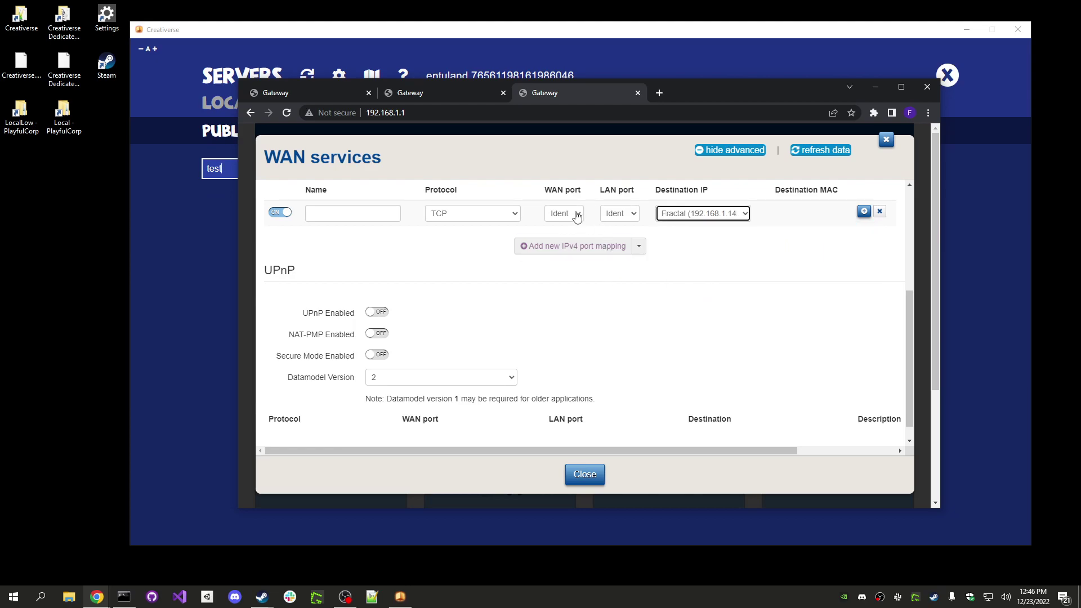
- Set the mapping's protocol to TCP/UDP and both WAN and LAN ports to Custom
{"action": "left_click", "coordinate": [512, 214]}
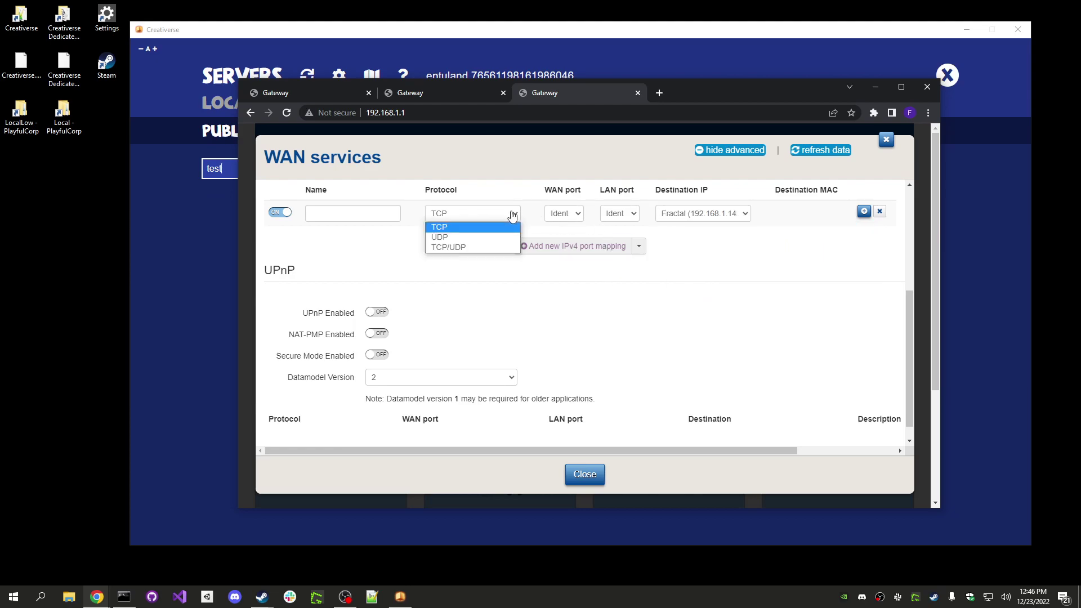
{"action": "left_click", "coordinate": [455, 246]}
{"action": "left_click", "coordinate": [579, 216]}
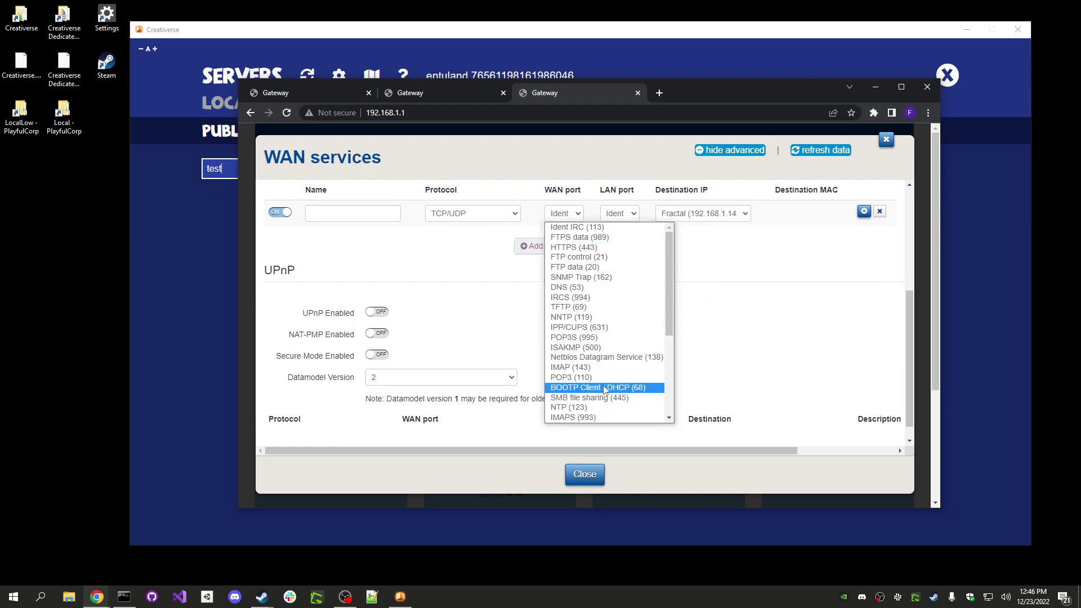
{"action": "scroll", "coordinate": [585, 388], "scroll_direction": "down", "scroll_amount": 3}
{"action": "left_click", "coordinate": [580, 417]}
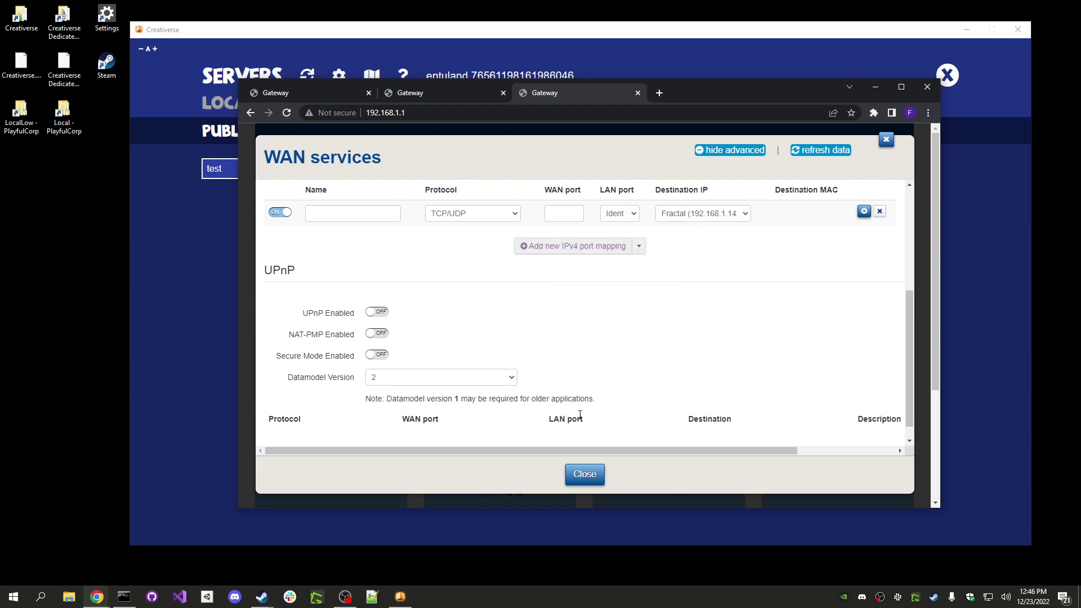
{"action": "left_click", "coordinate": [632, 214]}
{"action": "scroll", "coordinate": [676, 369], "scroll_direction": "down", "scroll_amount": 2}
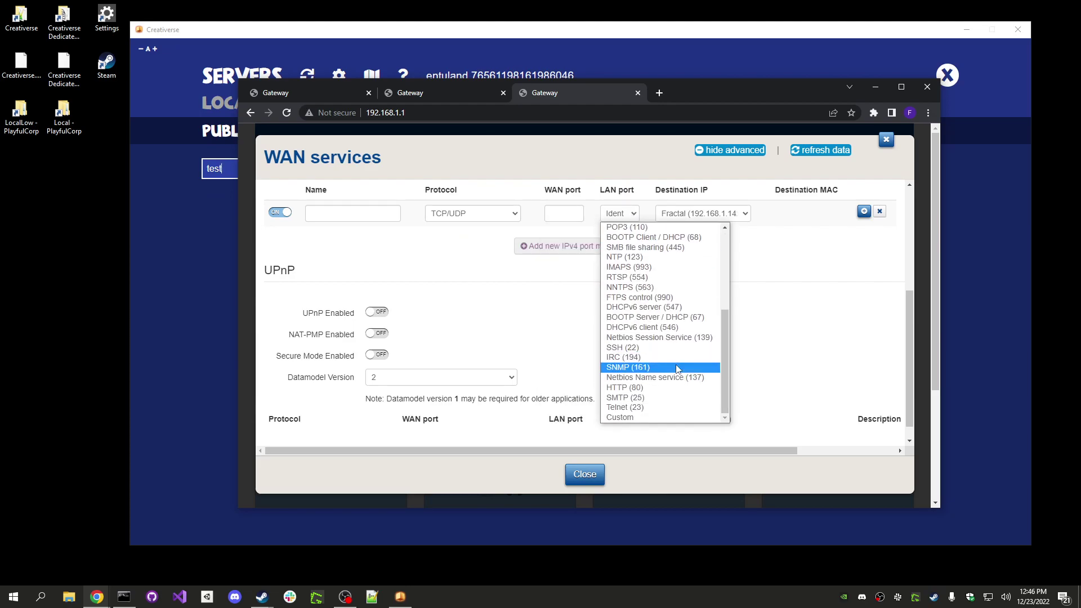
{"action": "left_click", "coordinate": [642, 417]}
{"action": "left_click", "coordinate": [560, 214]}
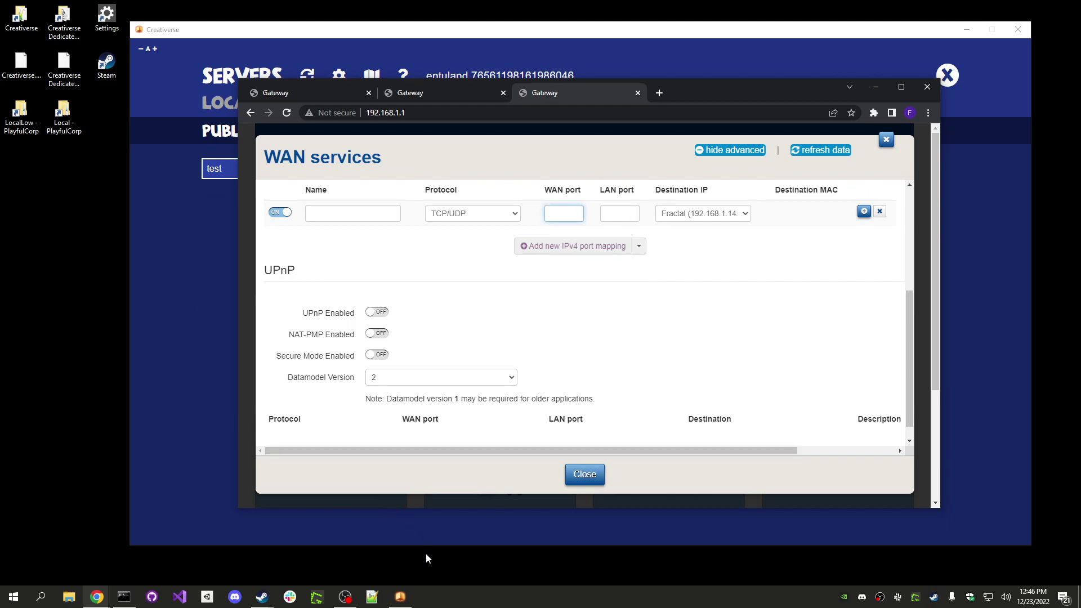
{"action": "left_click", "coordinate": [400, 597]}
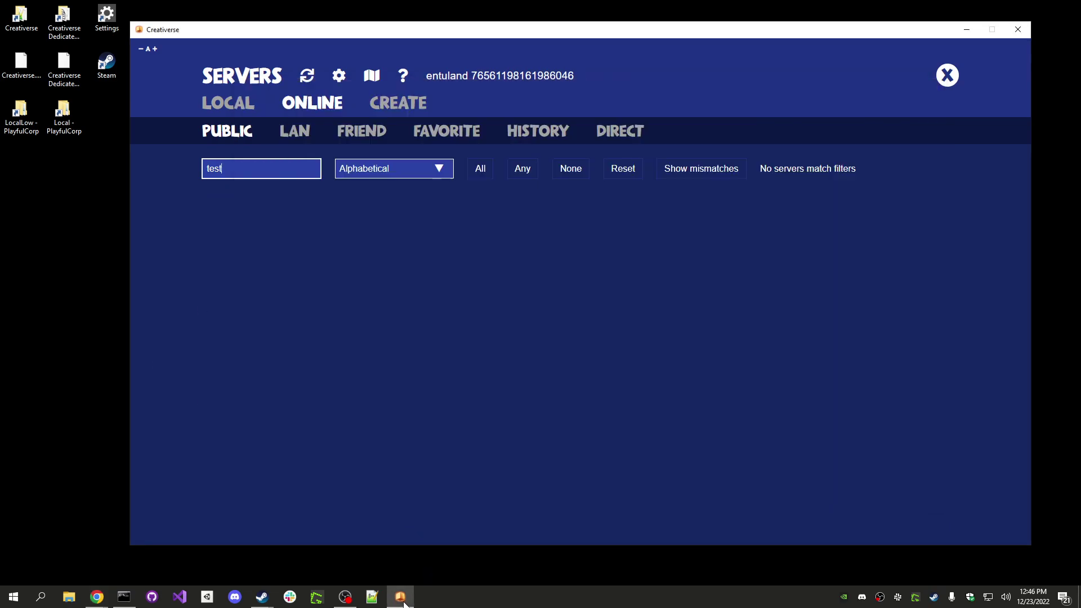
- Read Base Game Port 26900, with +1 and +2 ports, in Creativerse's advanced world settings
{"action": "left_click", "coordinate": [393, 102]}
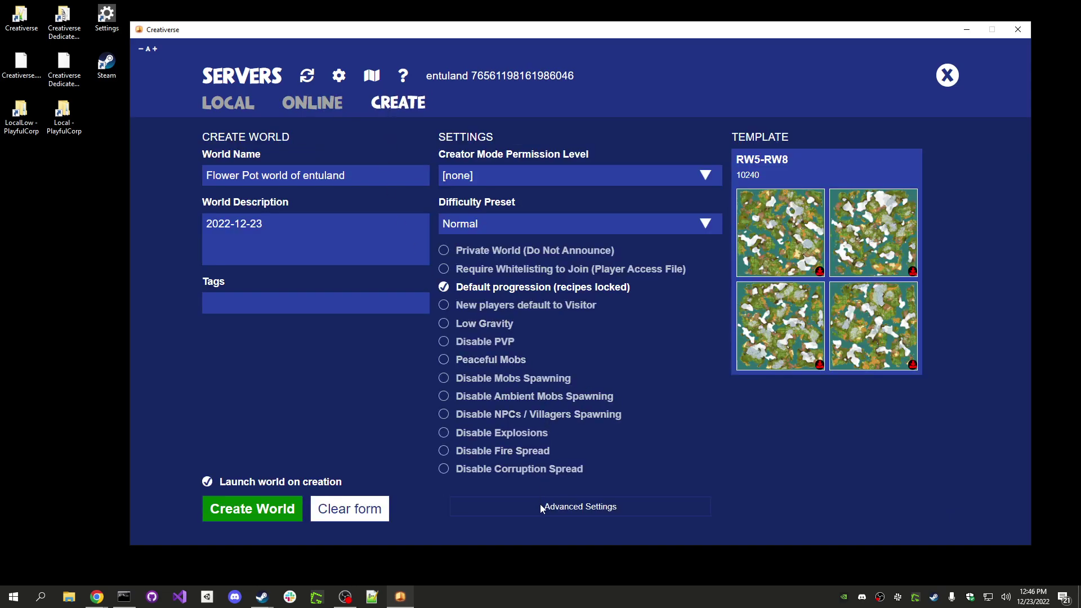
{"action": "left_click", "coordinate": [541, 507]}
{"action": "left_click_drag", "start_coordinate": [854, 139], "coordinate": [858, 497]}
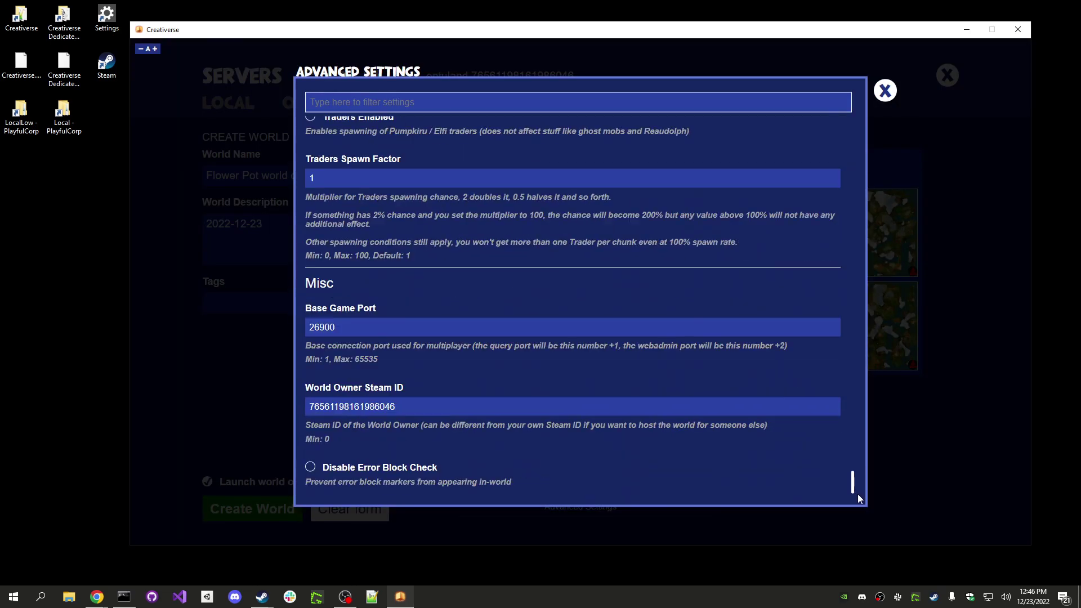
{"action": "left_click", "coordinate": [395, 331]}
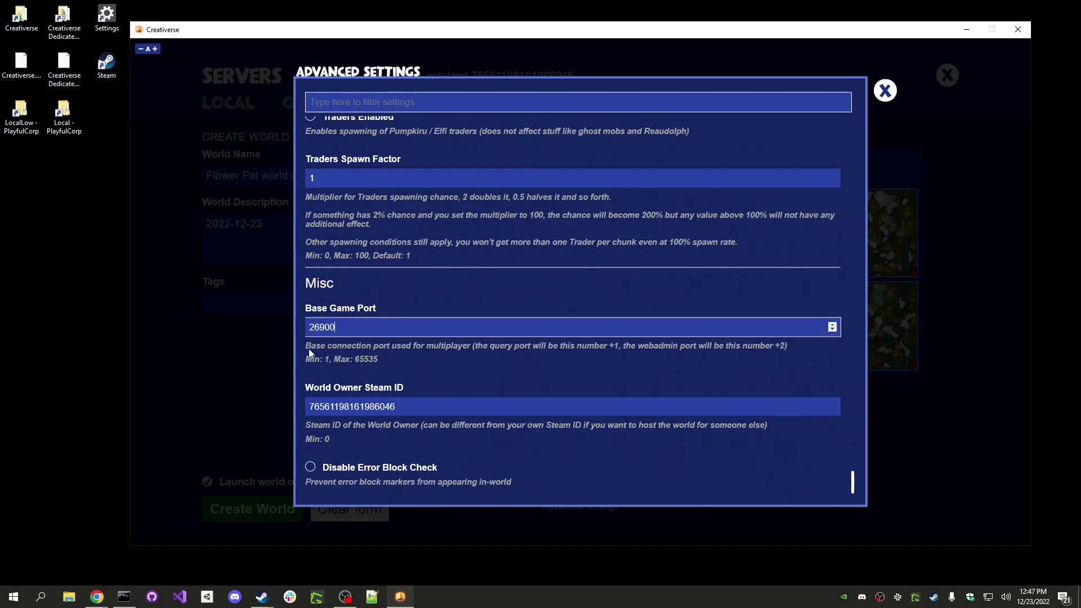
{"action": "left_click_drag", "start_coordinate": [305, 345], "coordinate": [782, 347]}
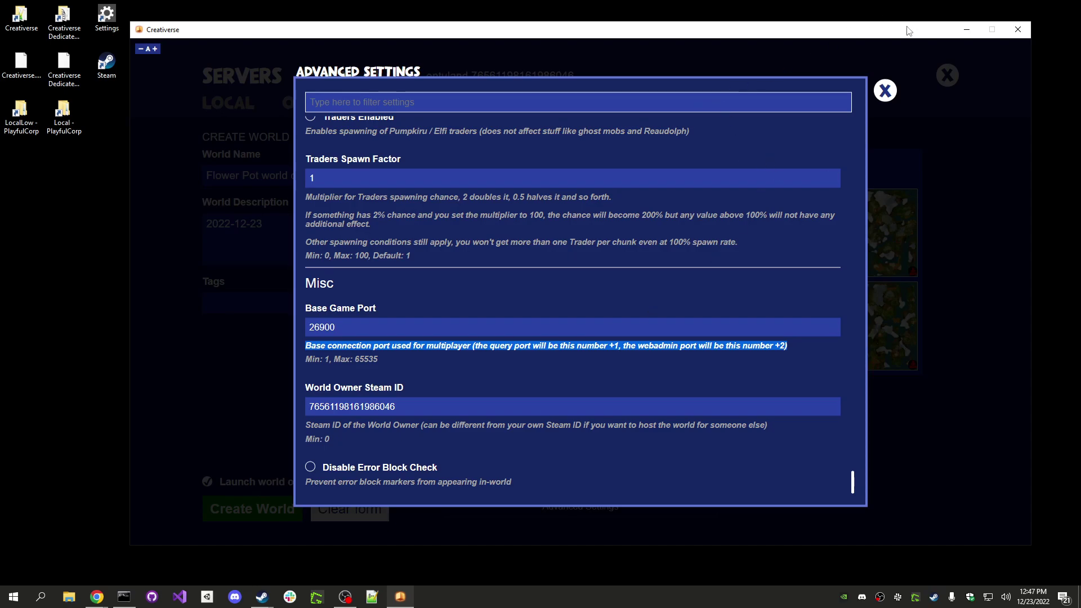
{"action": "left_click_drag", "start_coordinate": [893, 37], "coordinate": [1080, 169]}
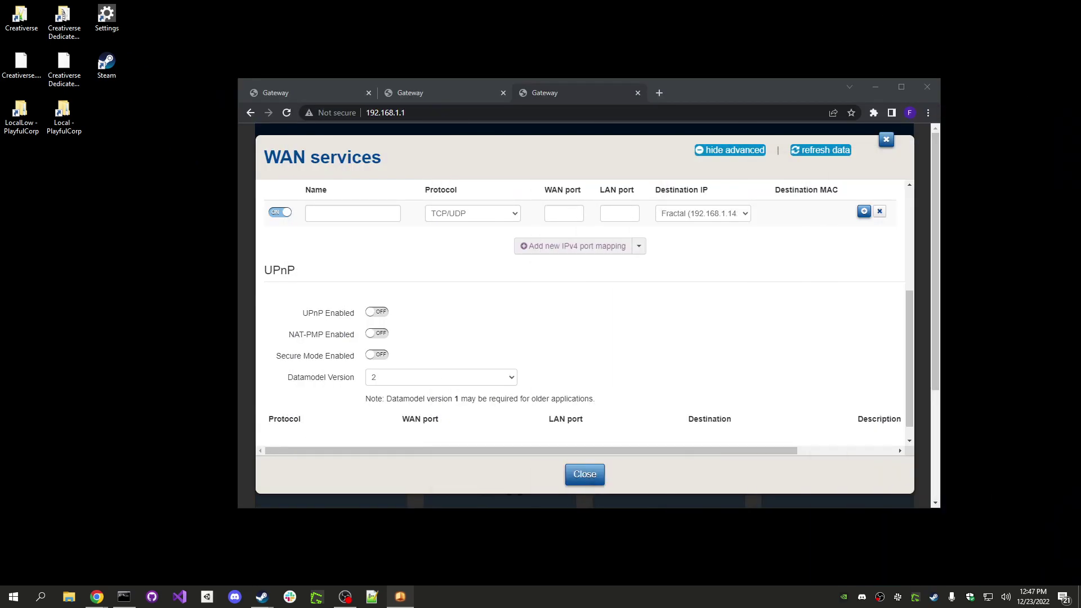
- Add rule Cv forwarding TCP/UDP WAN and LAN ports 26900:26902 to Fractal
{"action": "left_click", "coordinate": [563, 212]}
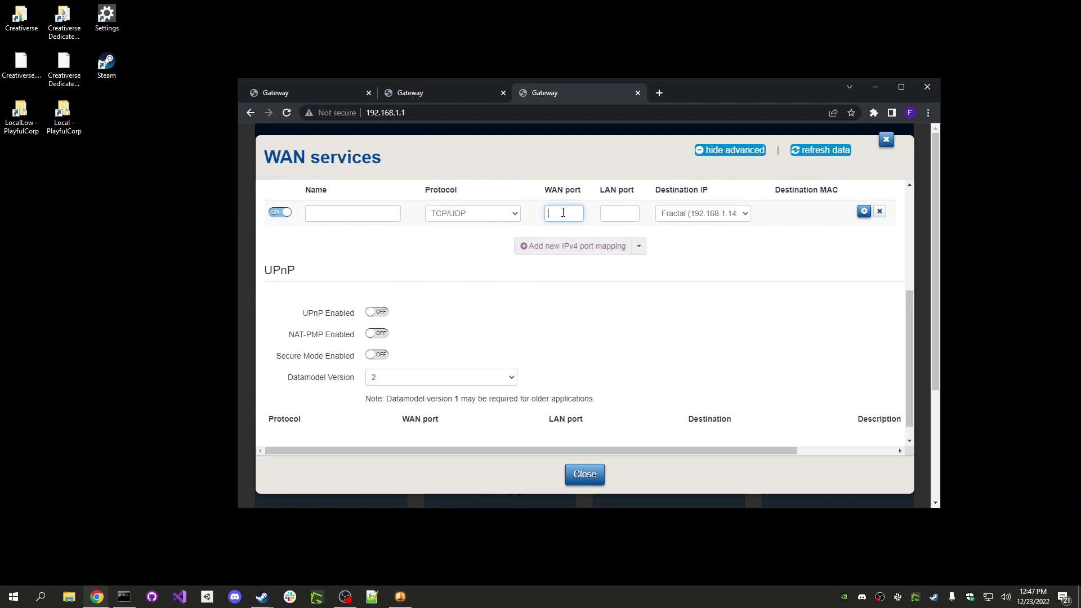
{"action": "type", "text": "26900"}
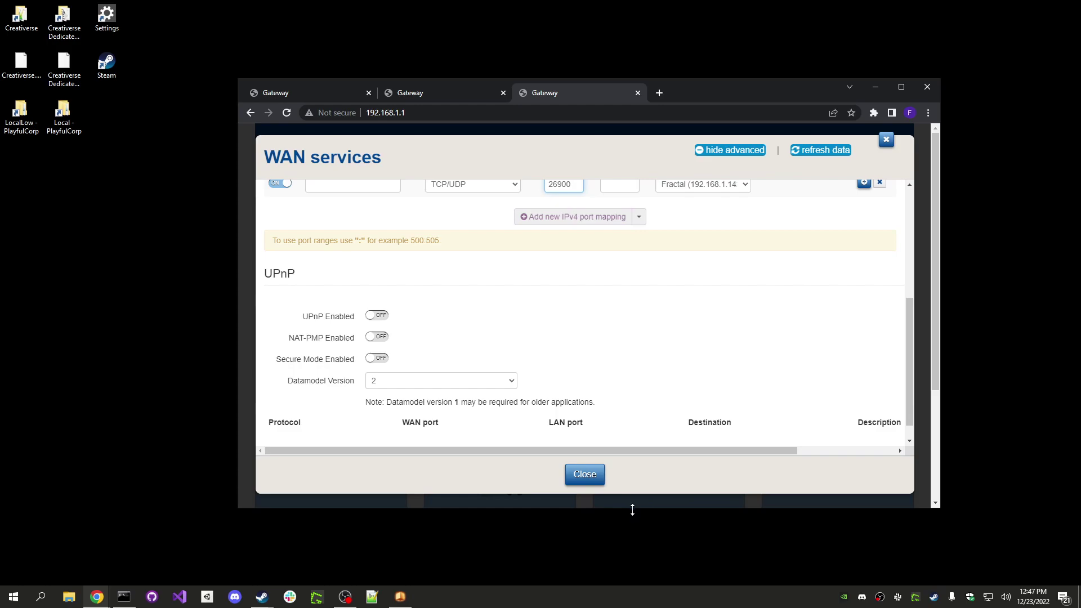
{"action": "left_click_drag", "start_coordinate": [632, 510], "coordinate": [633, 566]}
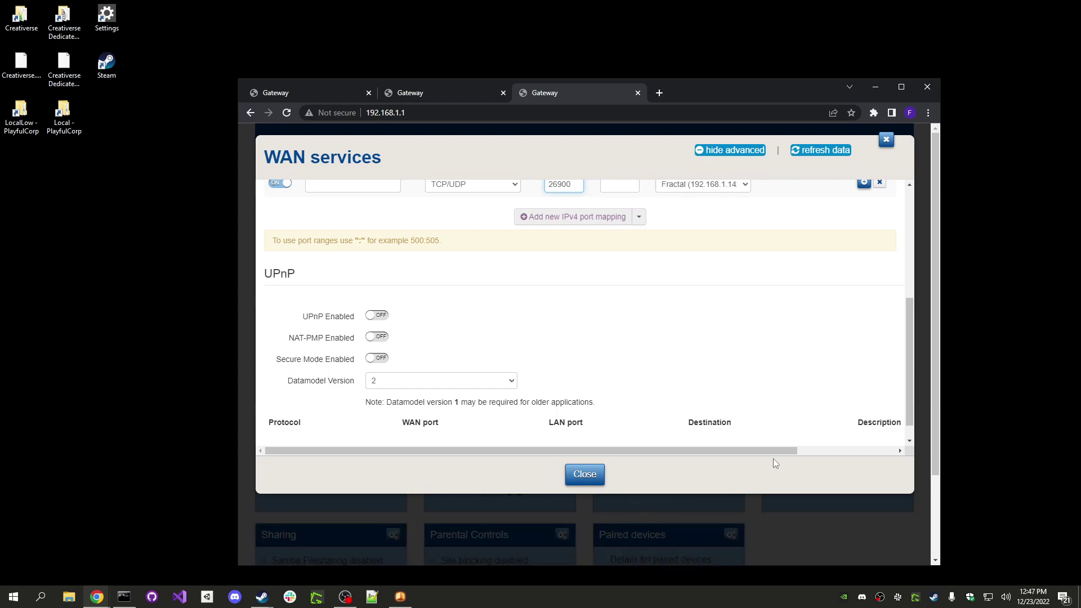
{"action": "left_click_drag", "start_coordinate": [910, 358], "coordinate": [915, 306]}
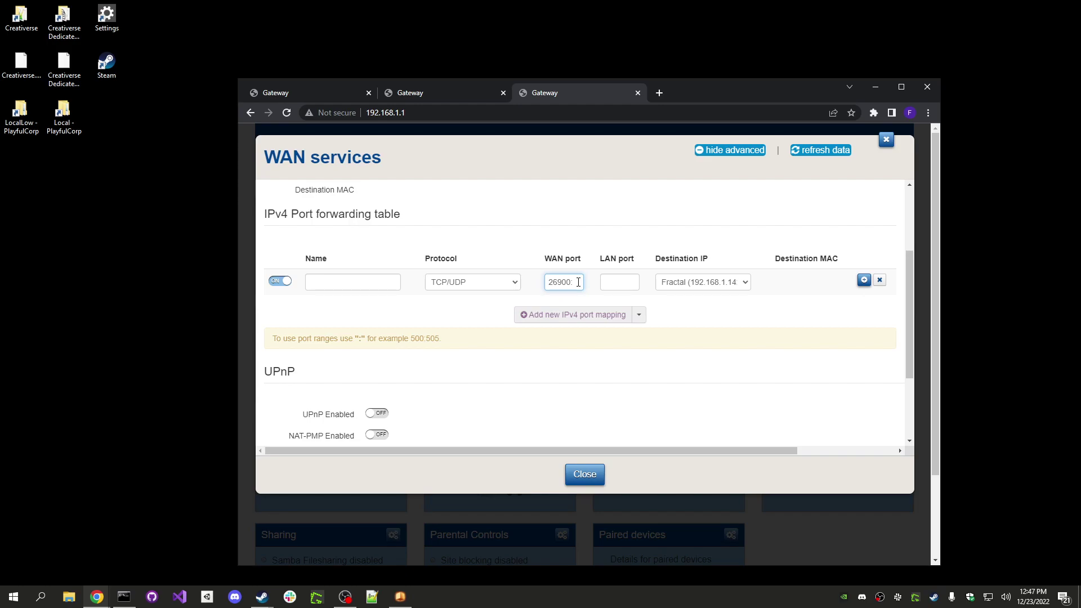
{"action": "type", "text": ":26900"}
{"action": "key", "text": "ctrl+a"}
{"action": "left_click", "coordinate": [613, 282]}
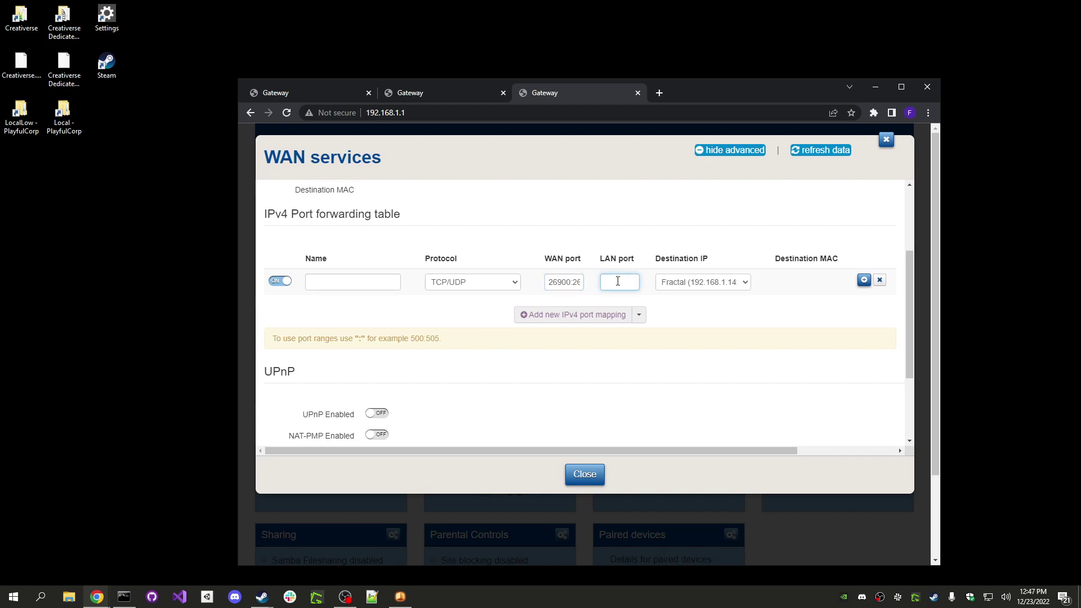
{"action": "type", "text": "26900:26902"}
{"action": "left_click", "coordinate": [337, 283]}
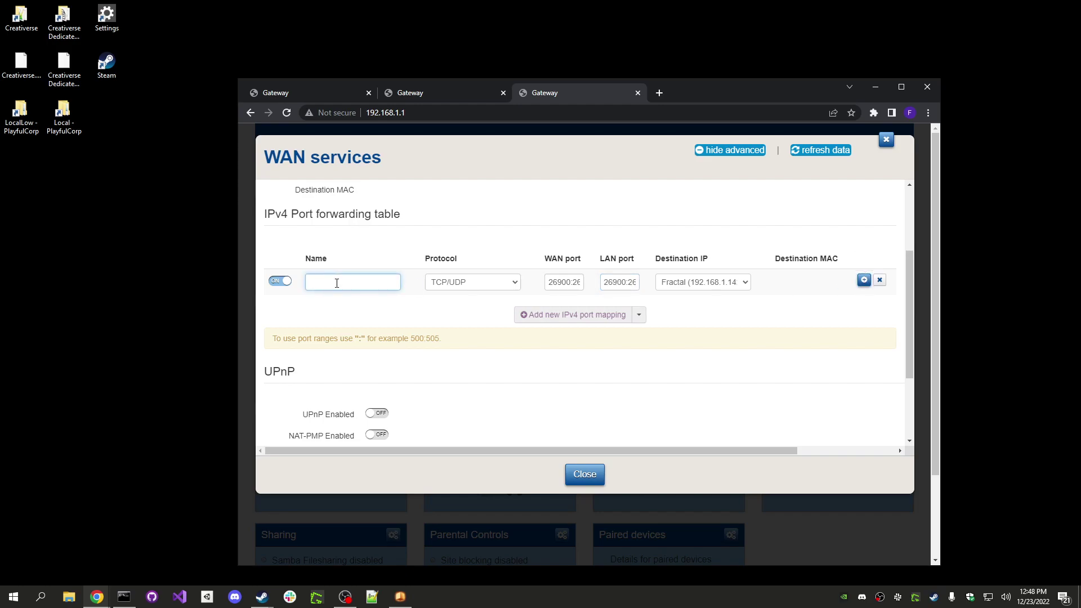
{"action": "type", "text": "Cv"}
{"action": "left_click", "coordinate": [865, 280]}
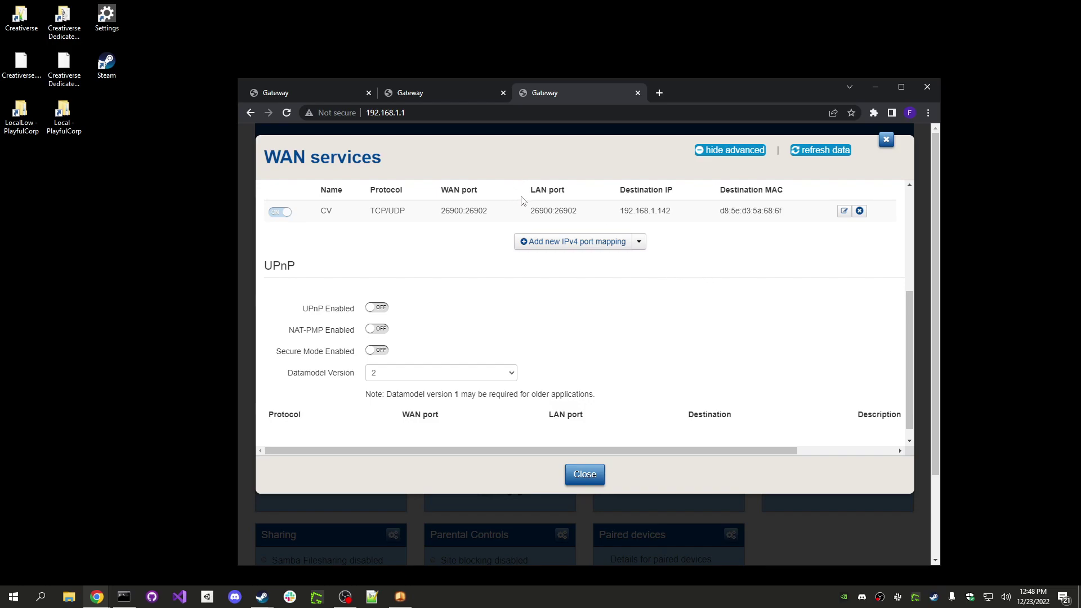
- Check the CV rule targets 192.168.1.142, then bring Creativerse's Advanced Settings back into view
{"action": "left_click_drag", "start_coordinate": [673, 217], "coordinate": [657, 212]}
{"action": "scroll", "coordinate": [664, 335], "scroll_direction": "down", "scroll_amount": 1}
{"action": "scroll", "coordinate": [693, 336], "scroll_direction": "up", "scroll_amount": 4}
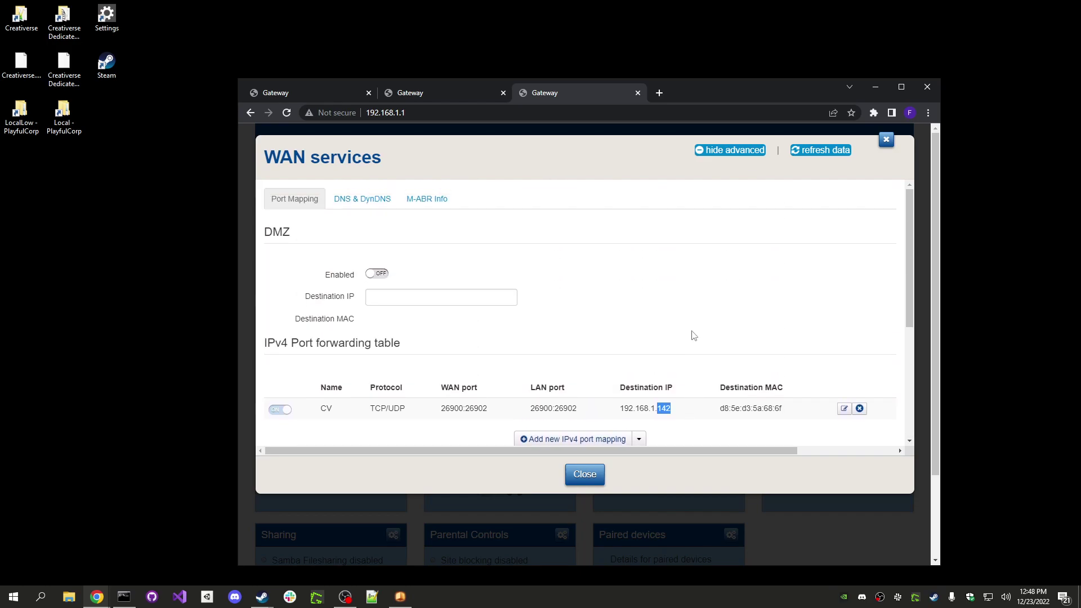
{"action": "scroll", "coordinate": [693, 336], "scroll_direction": "down", "scroll_amount": 1}
{"action": "scroll", "coordinate": [693, 336], "scroll_direction": "up", "scroll_amount": 1}
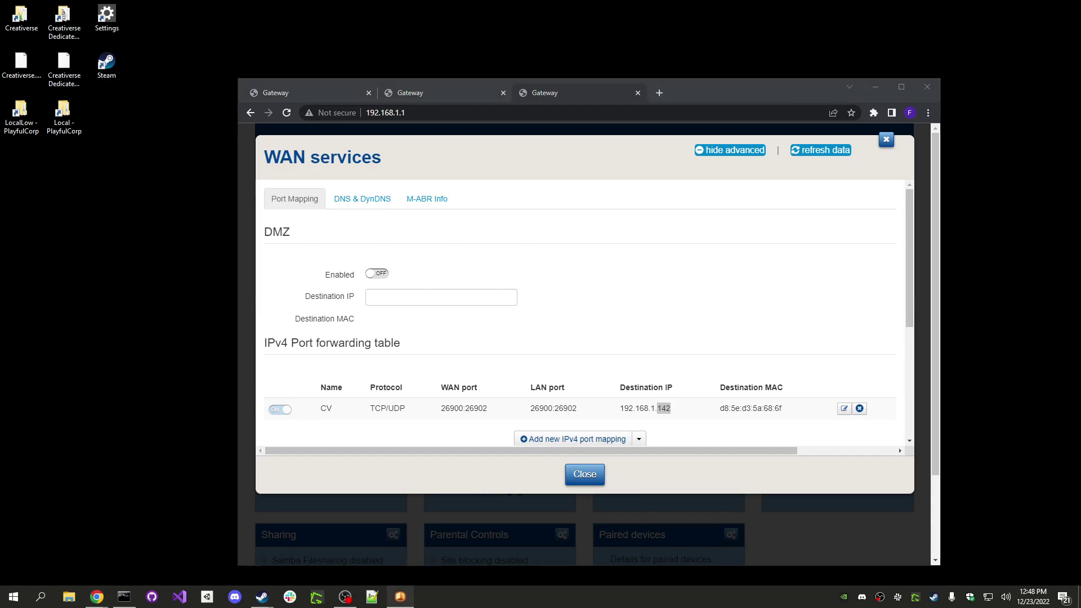
{"action": "left_click_drag", "start_coordinate": [1080, 39], "coordinate": [482, 30]}
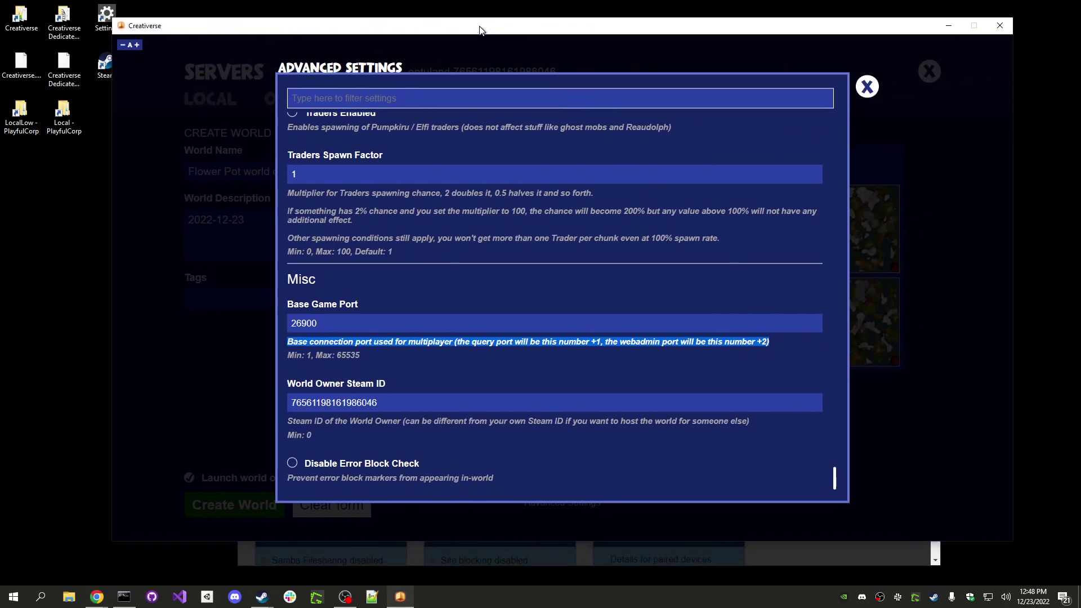
- Play test-world from the LOCAL worlds list and open its in-game world menu
{"action": "left_click", "coordinate": [865, 86]}
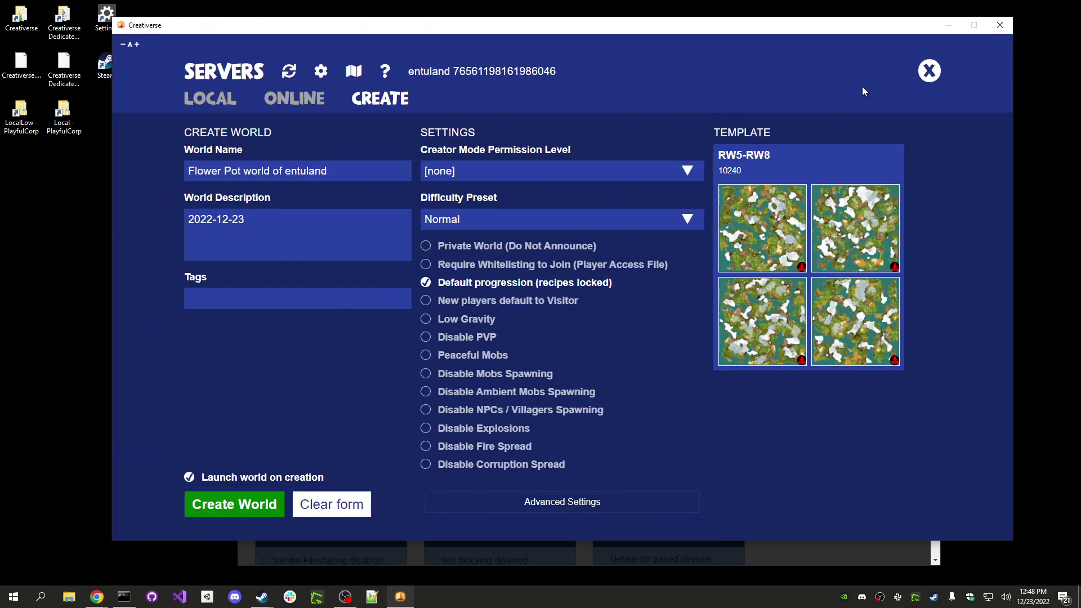
{"action": "left_click", "coordinate": [215, 105]}
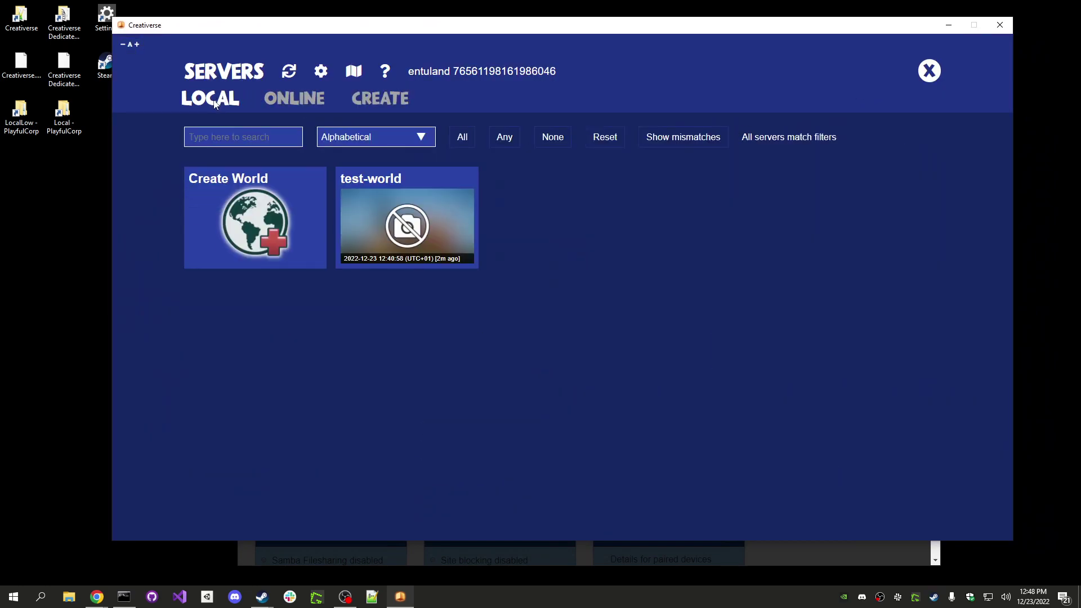
{"action": "left_click", "coordinate": [396, 191]}
{"action": "left_click", "coordinate": [704, 476]}
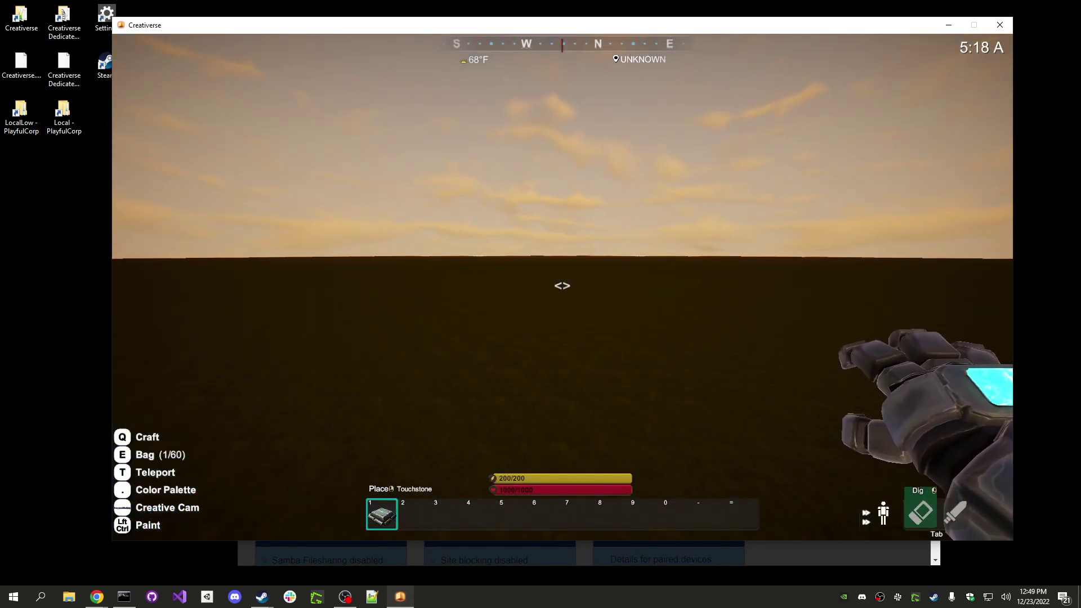
{"action": "key", "text": "Escape"}
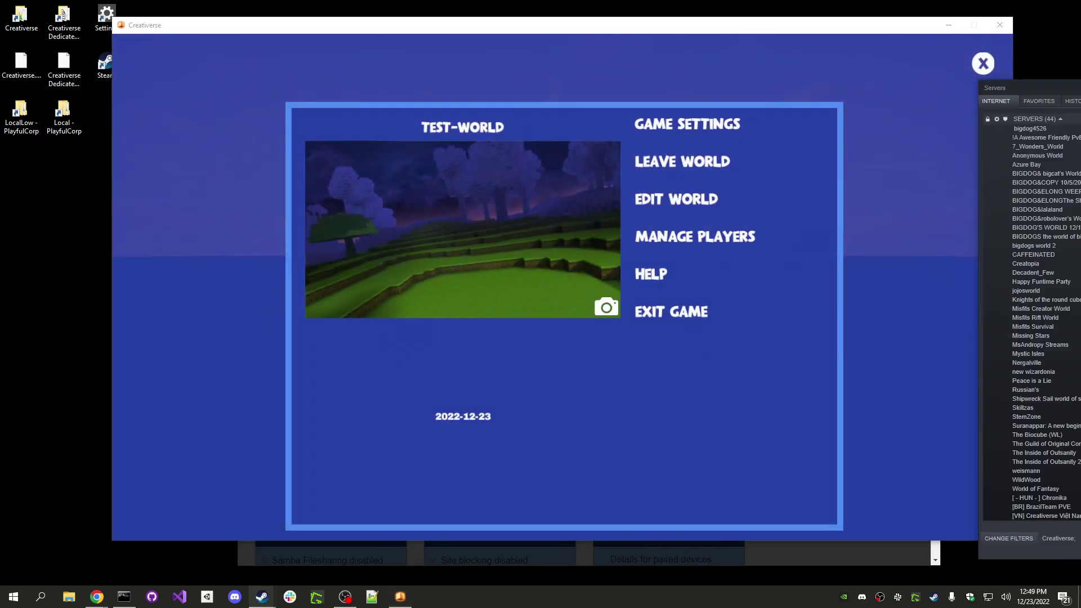
{"action": "left_click_drag", "start_coordinate": [1080, 52], "coordinate": [479, 53]}
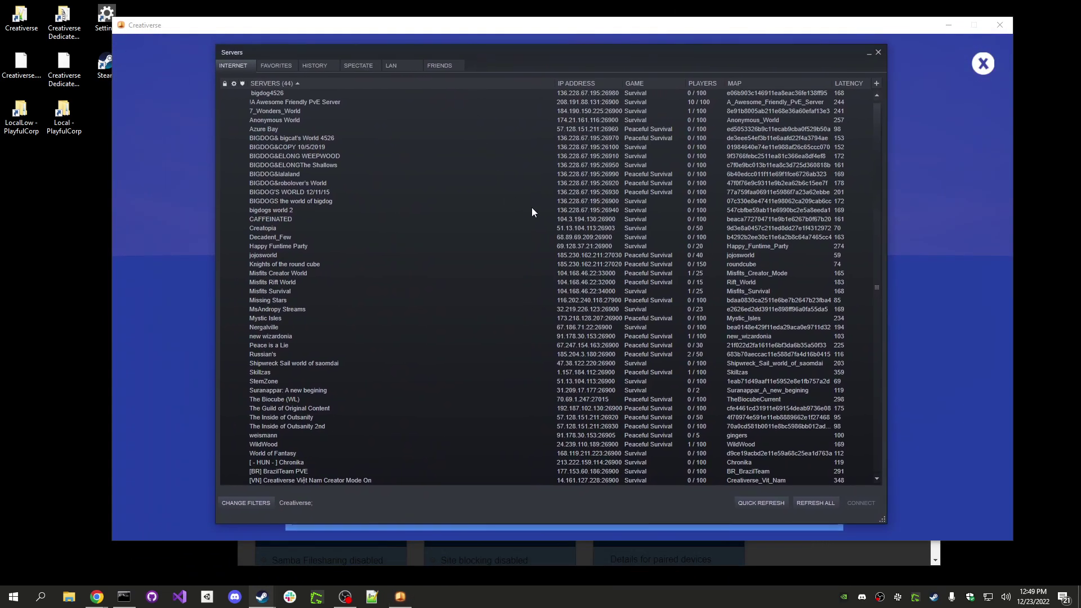
{"action": "left_click", "coordinate": [800, 500]}
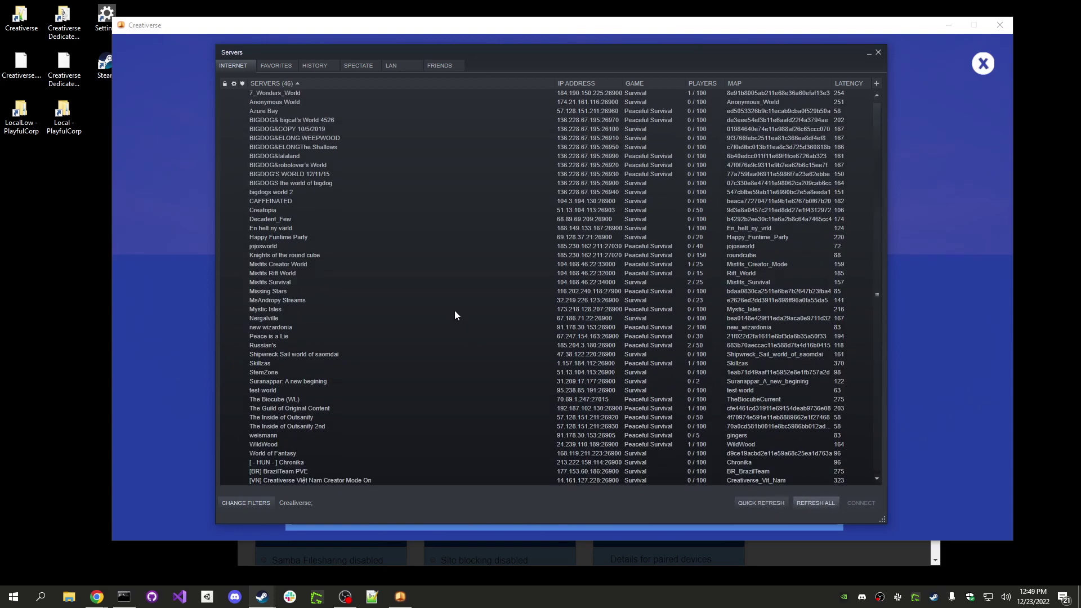
{"action": "left_click", "coordinate": [272, 391]}
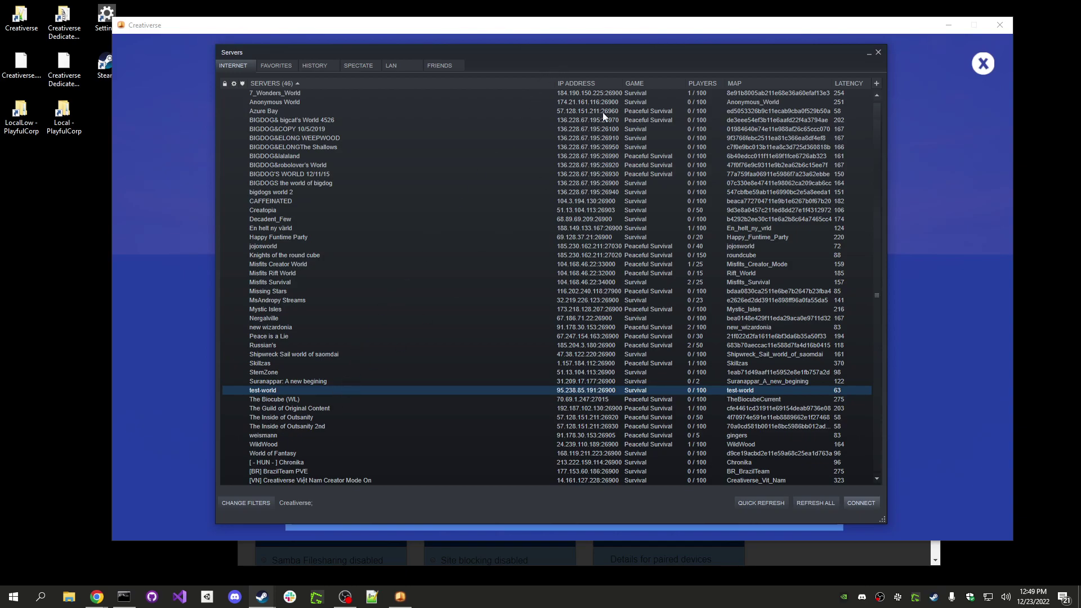
{"action": "left_click_drag", "start_coordinate": [635, 55], "coordinate": [672, 51]}
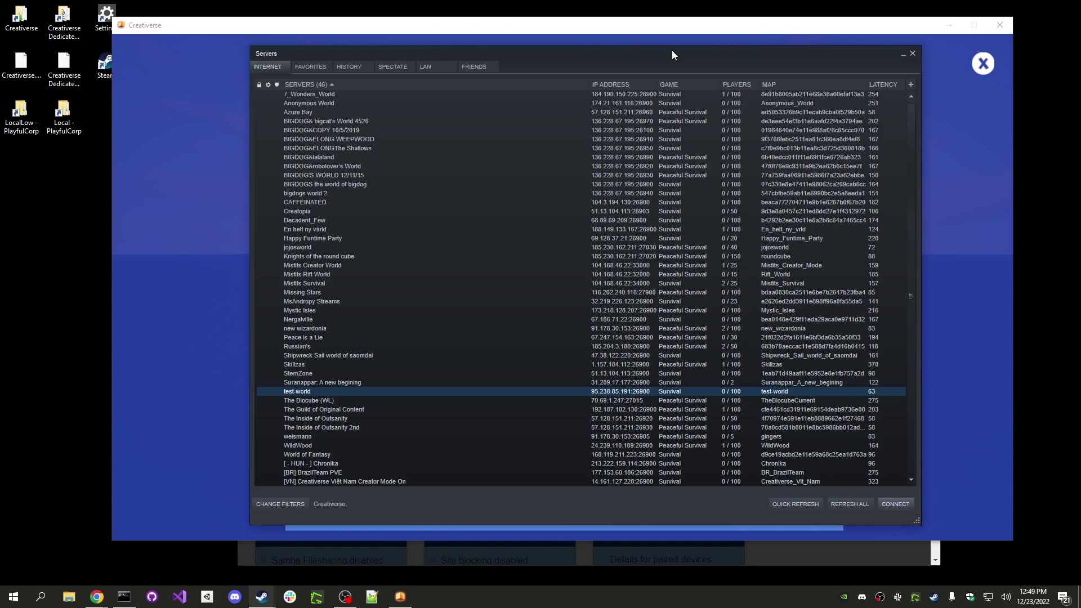
{"action": "left_click_drag", "start_coordinate": [672, 54], "coordinate": [657, 72]}
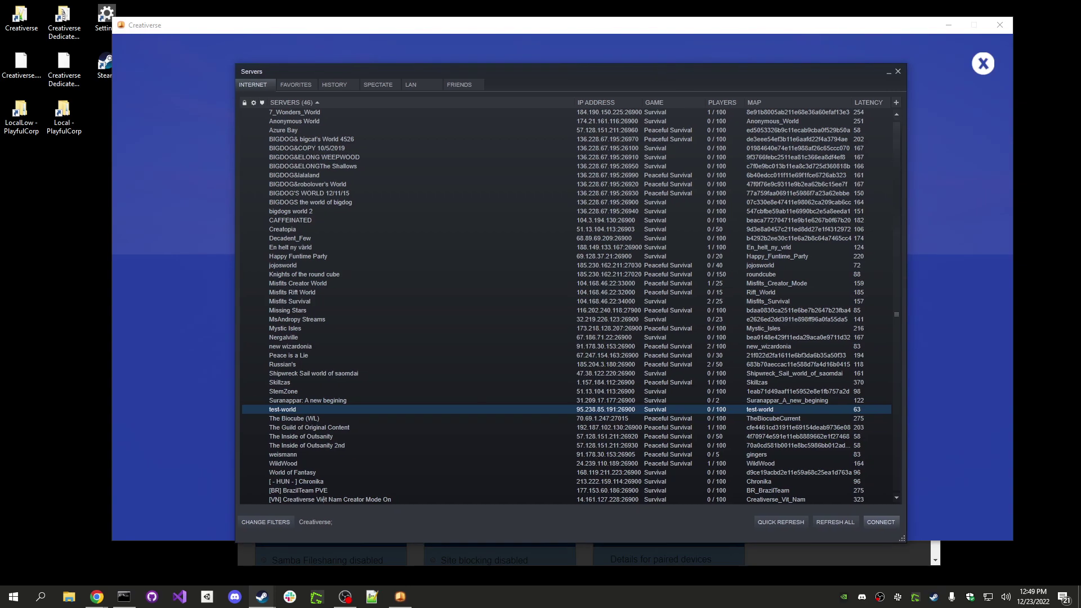
{"action": "key", "text": "alt+Tab"}
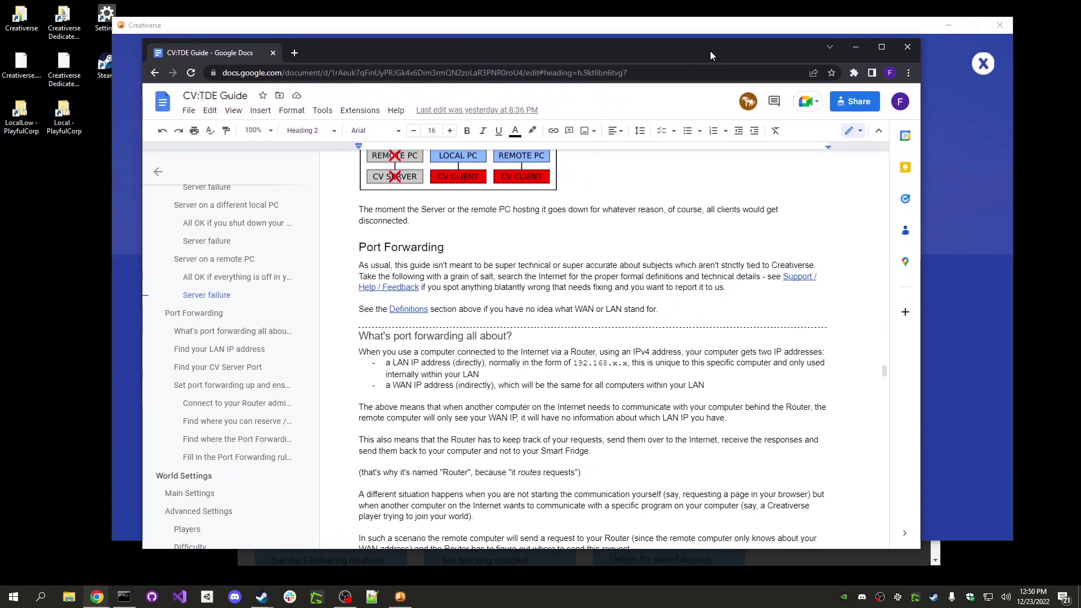
- Go to the guide's Support / Help / Feedback section and select the Discord contact handle
{"action": "scroll", "coordinate": [225, 337], "scroll_direction": "up", "scroll_amount": 4}
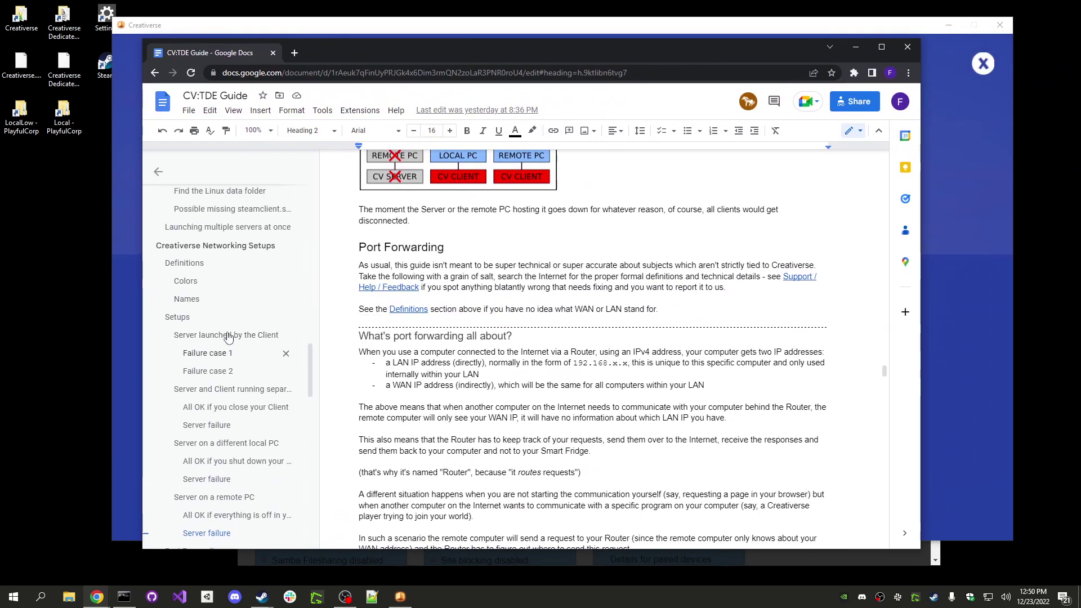
{"action": "scroll", "coordinate": [228, 336], "scroll_direction": "up", "scroll_amount": 10}
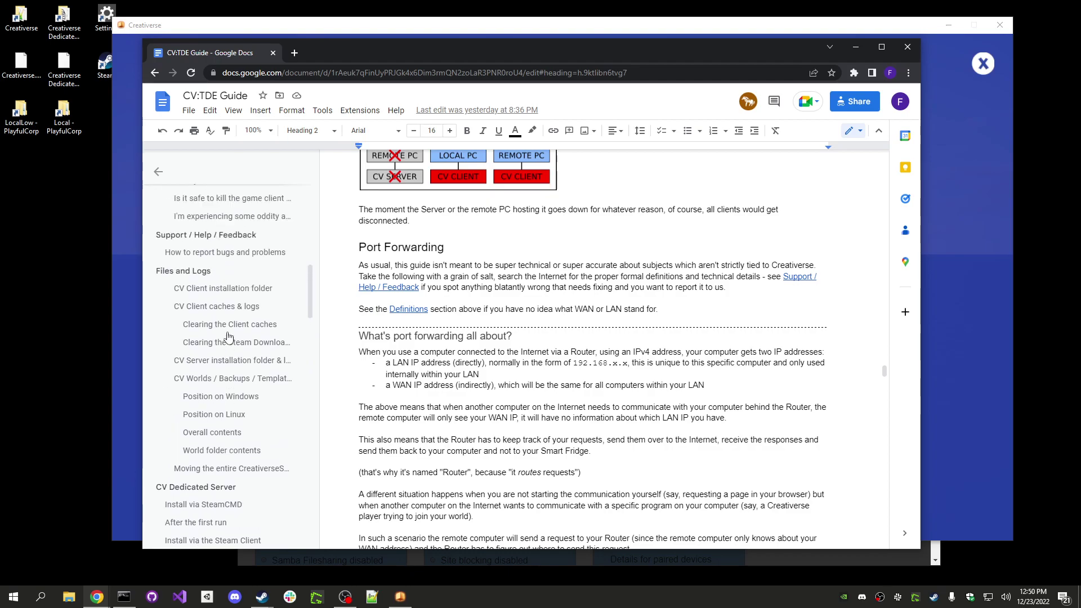
{"action": "scroll", "coordinate": [228, 337], "scroll_direction": "up", "scroll_amount": 1}
{"action": "left_click", "coordinate": [225, 297]}
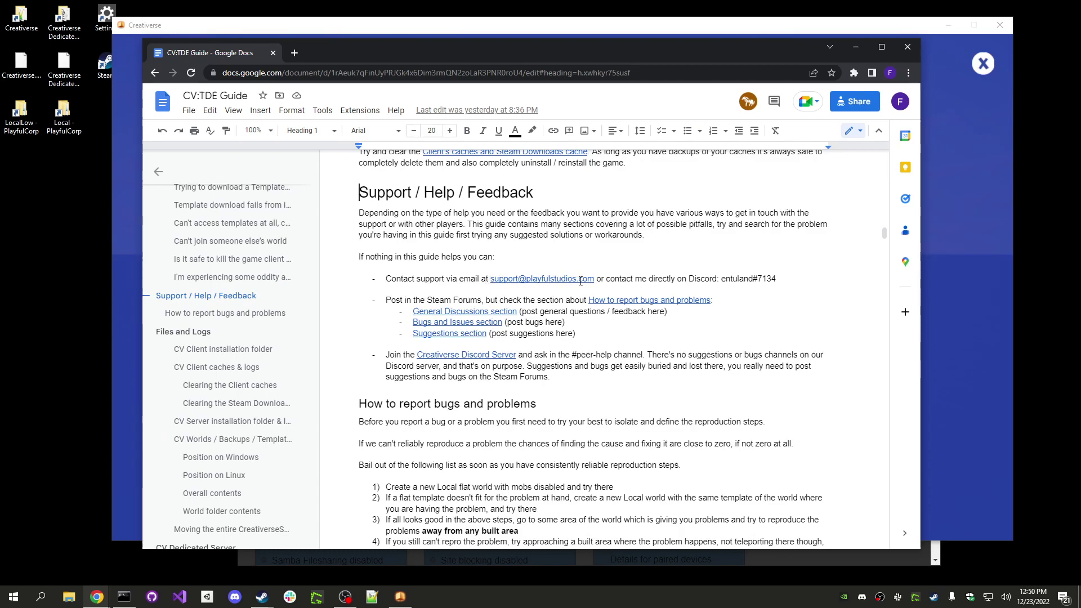
{"action": "left_click_drag", "start_coordinate": [778, 278], "coordinate": [722, 277]}
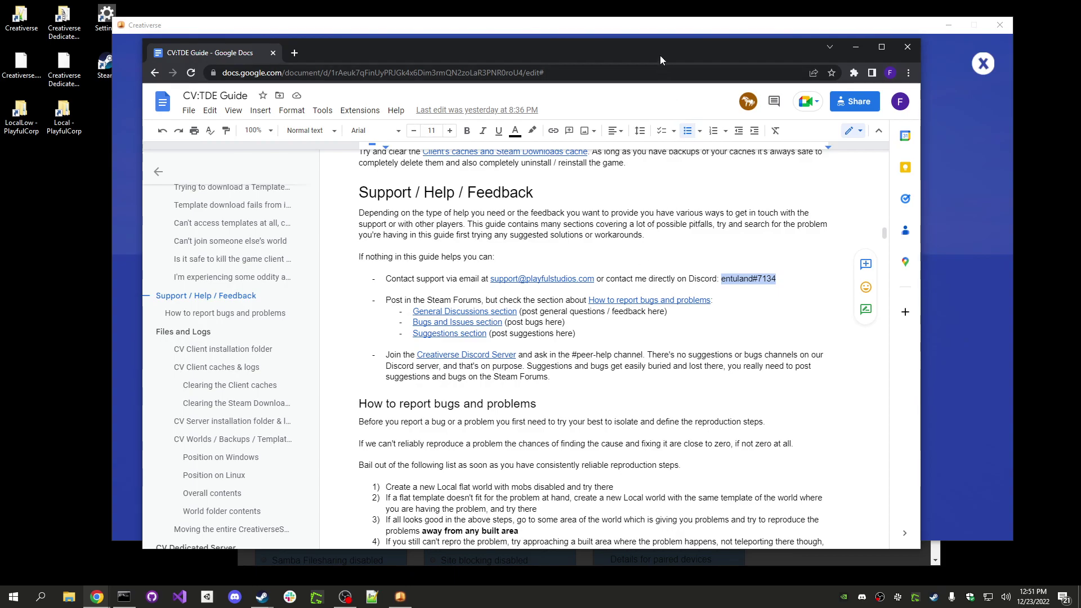
{"action": "left_click_drag", "start_coordinate": [660, 55], "coordinate": [1080, 98]}
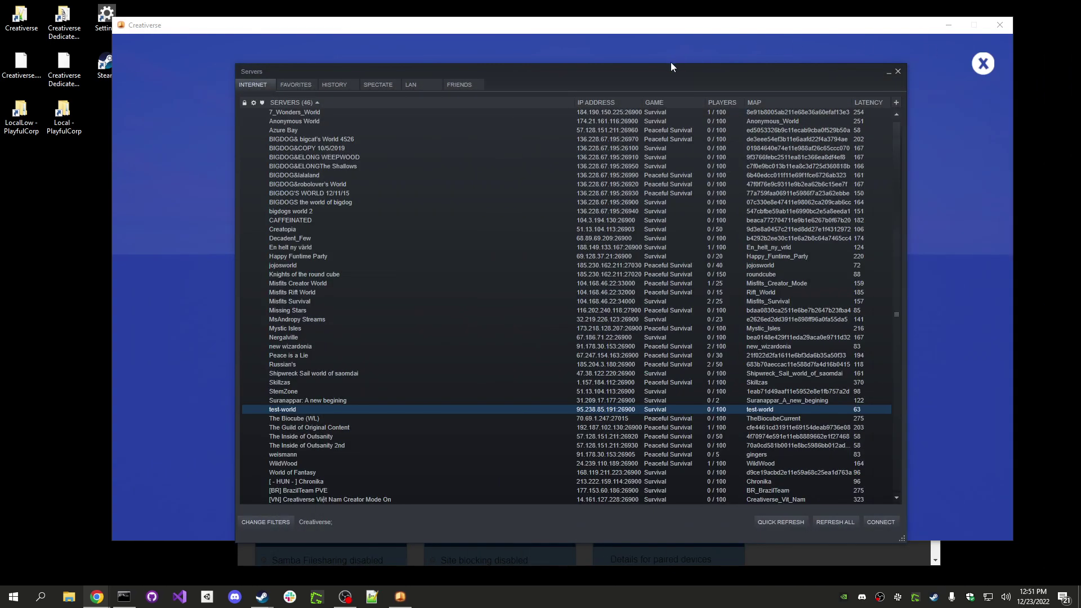
- Review test-world's Edit World and Manage Players screens, then leave the world and confirm
{"action": "left_click_drag", "start_coordinate": [670, 66], "coordinate": [1080, 118]}
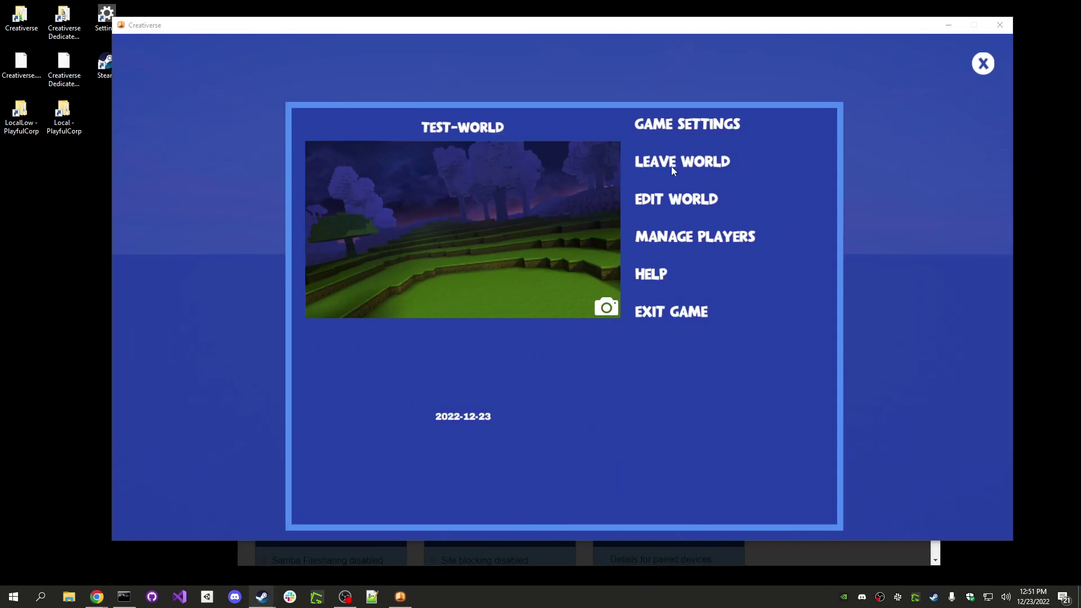
{"action": "left_click", "coordinate": [661, 199]}
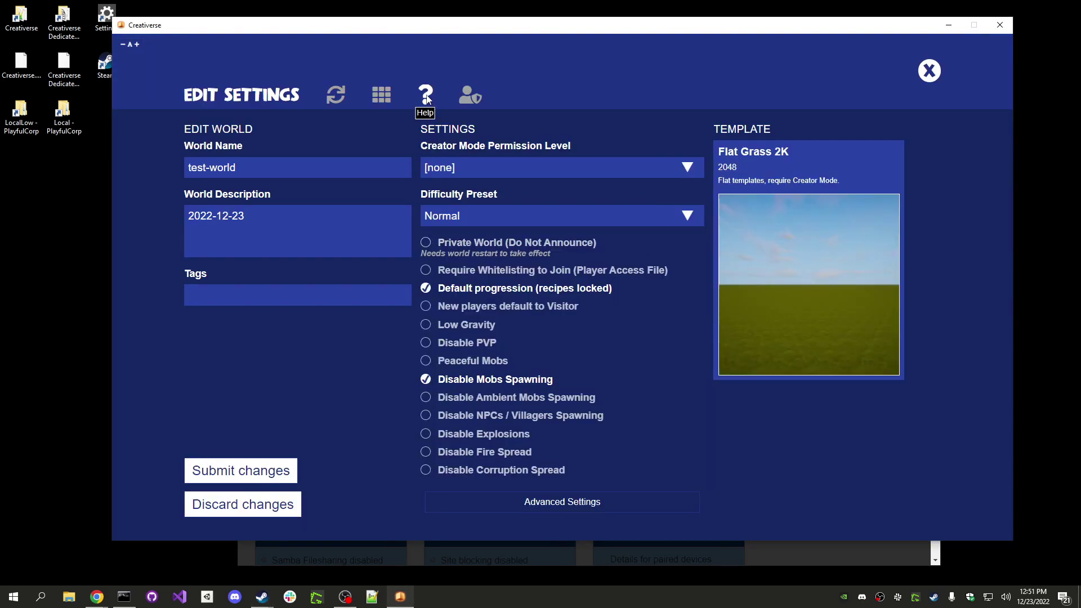
{"action": "left_click", "coordinate": [929, 71]}
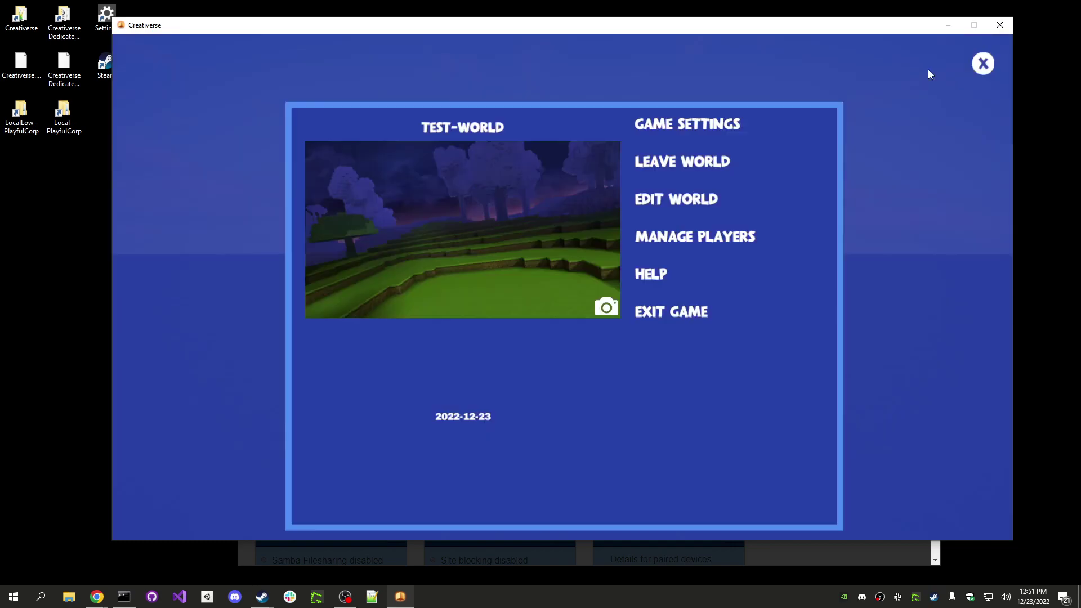
{"action": "left_click", "coordinate": [695, 235]}
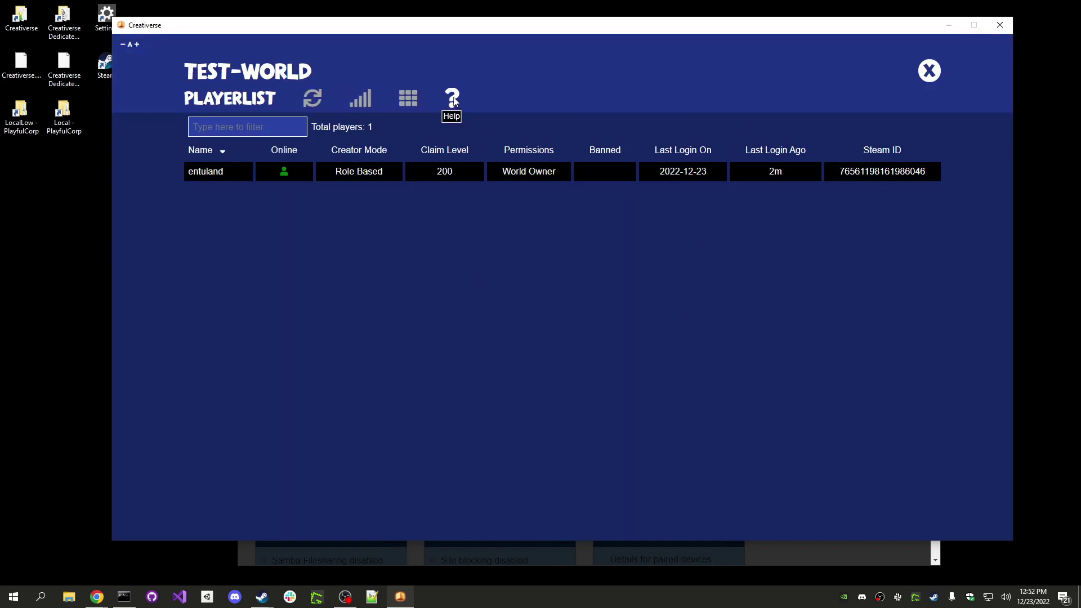
{"action": "left_click", "coordinate": [929, 71]}
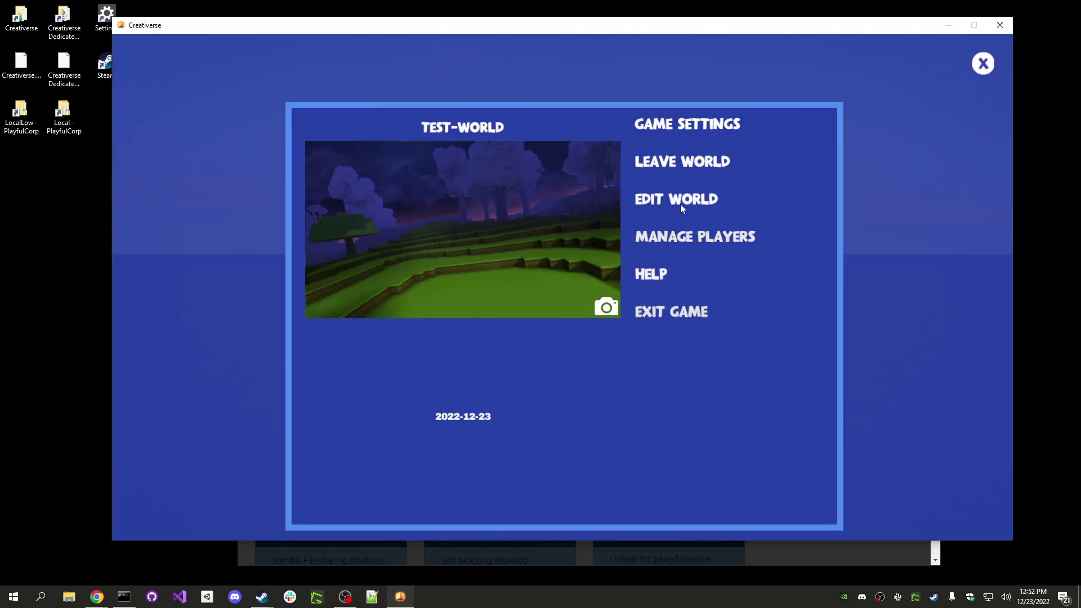
{"action": "left_click", "coordinate": [686, 161]}
{"action": "left_click", "coordinate": [659, 298]}
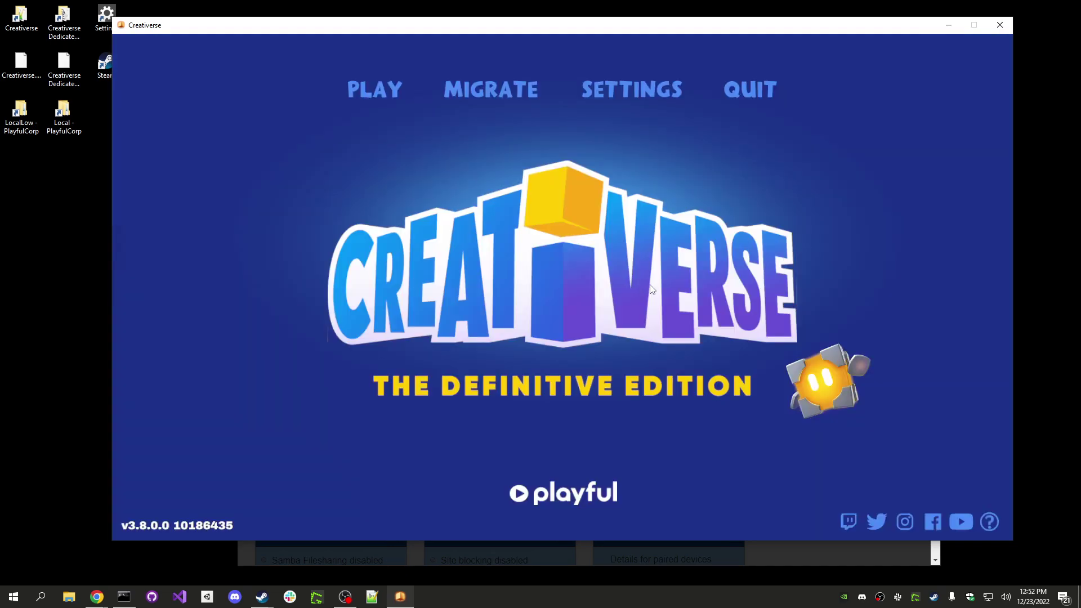
- From the main menu's ? help page, open The Official Guide at its Quickstart section
{"action": "left_click", "coordinate": [990, 522]}
{"action": "left_click_drag", "start_coordinate": [1080, 52], "coordinate": [573, 15]}
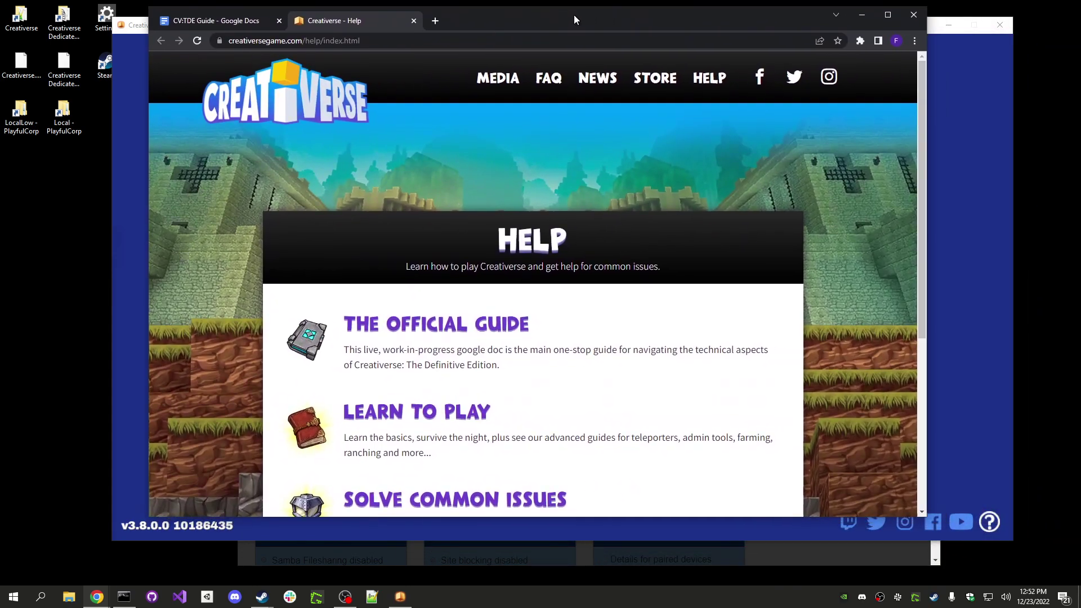
{"action": "left_click", "coordinate": [447, 328]}
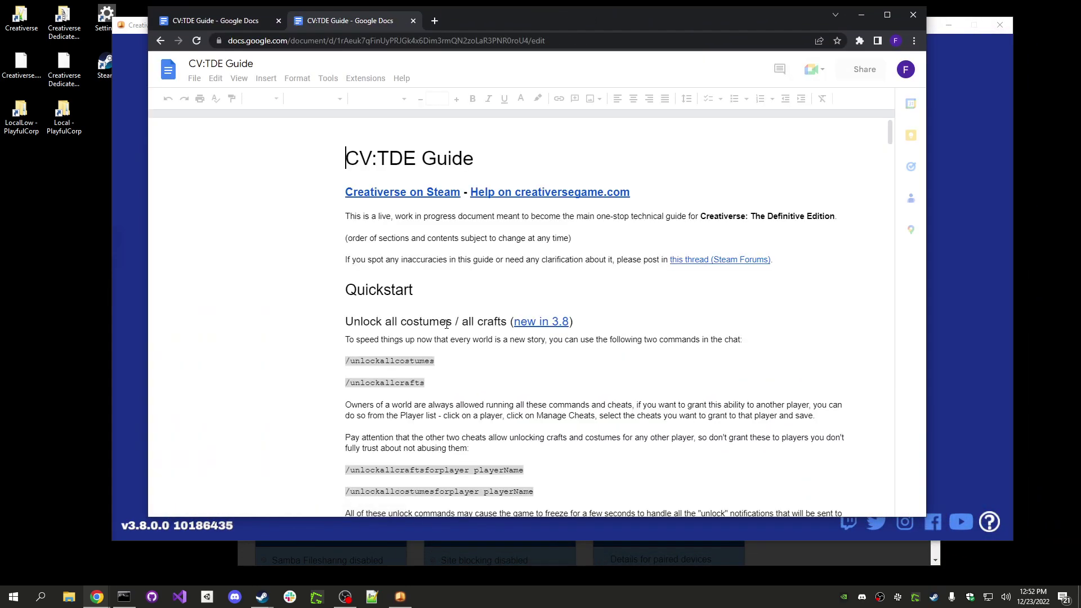